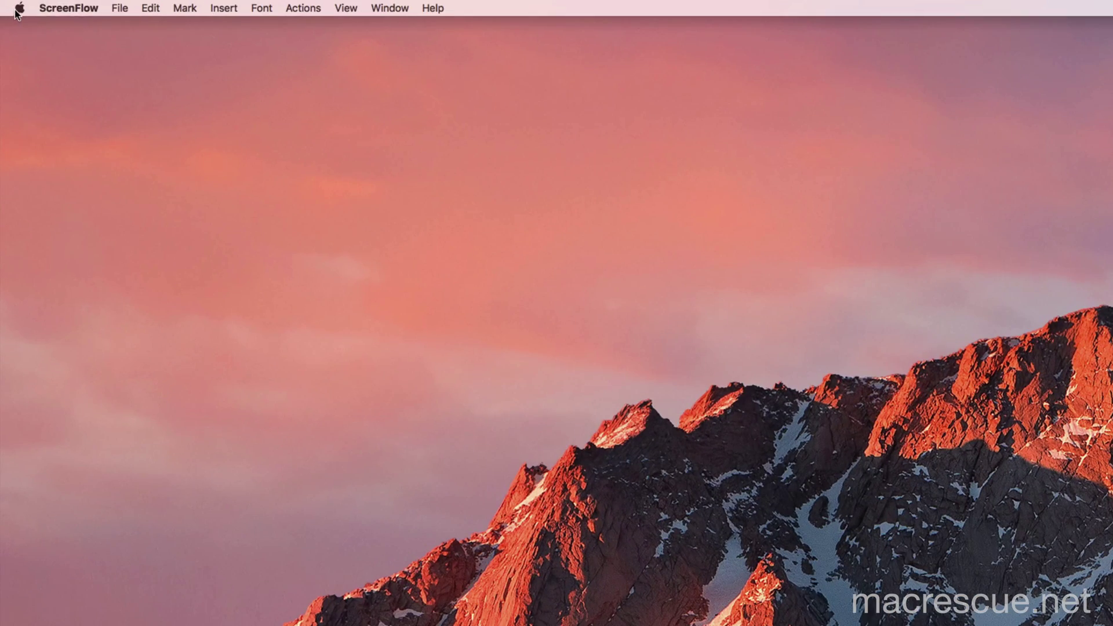
Find the Time Machine settings in System Preferences and enable "Show Time Machine in menu bar"
{"action": "left_click", "coordinate": [9, 3]}
{"action": "left_click", "coordinate": [37, 51]}
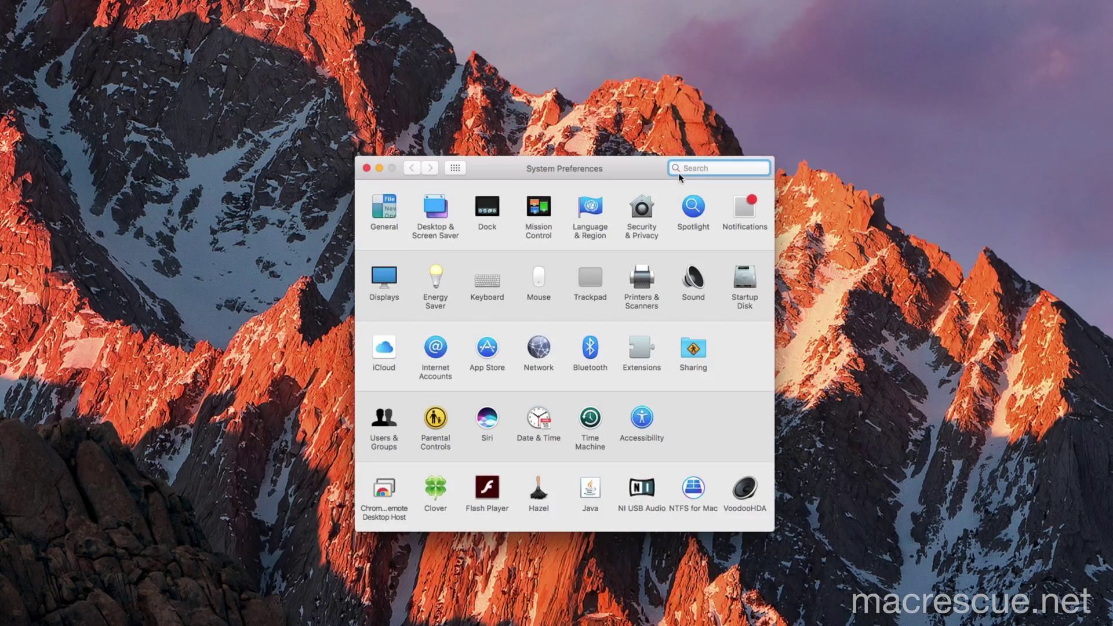
{"action": "type", "text": "time ma"}
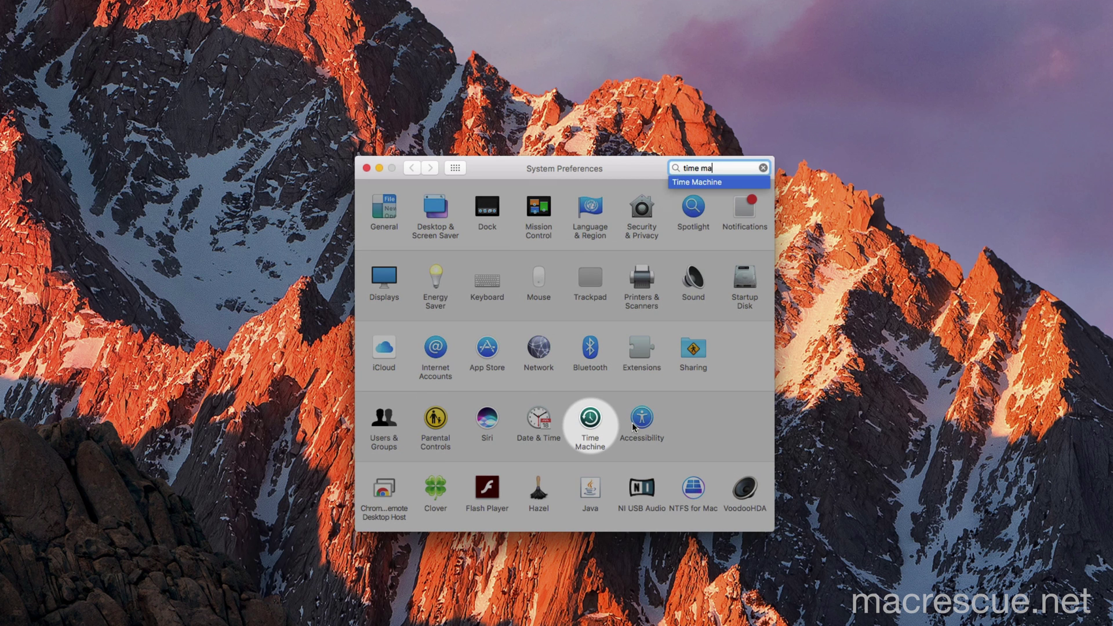
{"action": "left_click", "coordinate": [589, 419]}
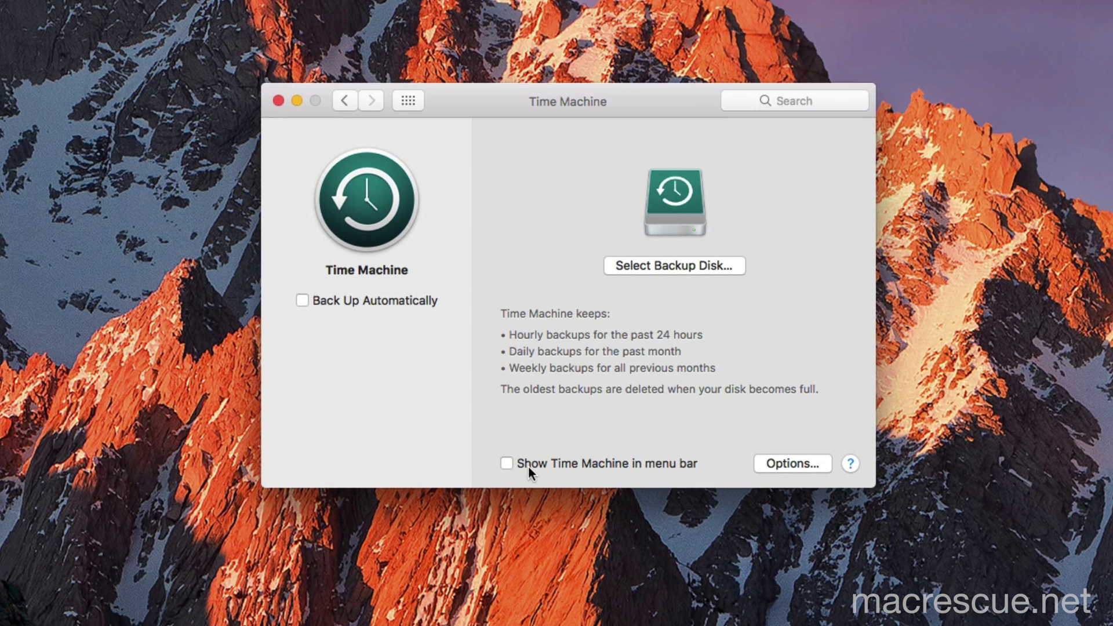
{"action": "left_click", "coordinate": [503, 462]}
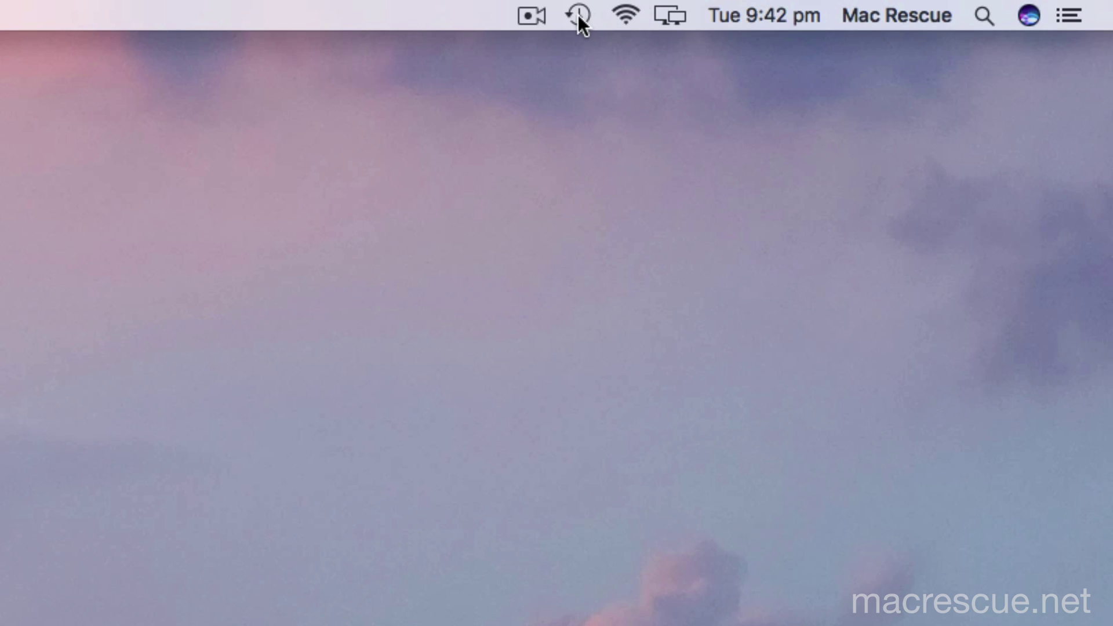
View the Time Machine status options and open the Time Machine preferences from there
{"action": "left_click", "coordinate": [576, 13]}
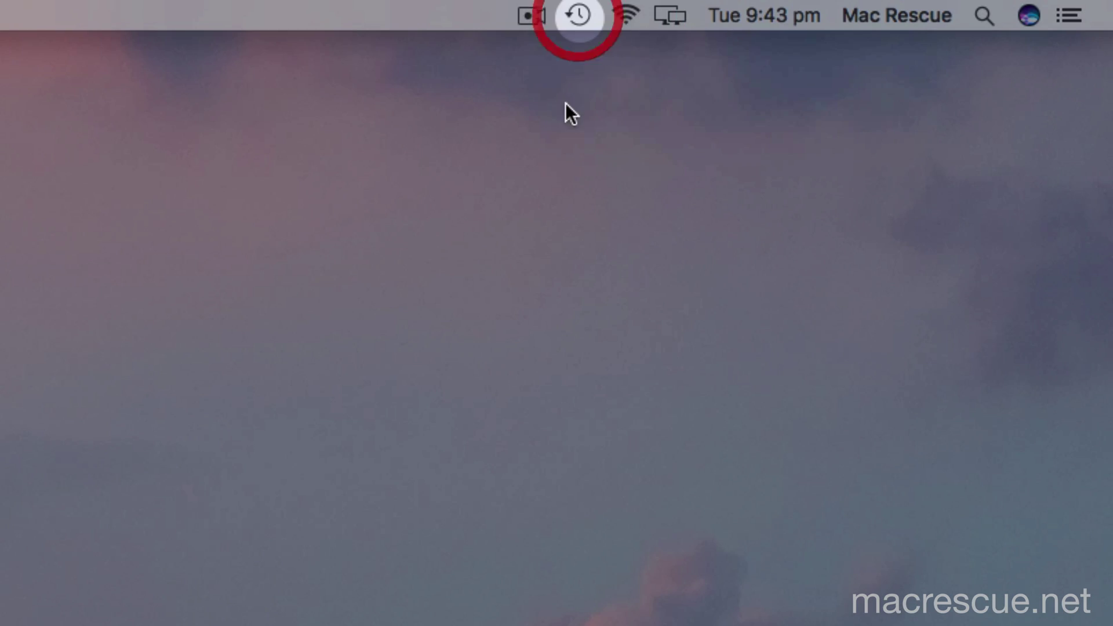
{"action": "left_click", "coordinate": [585, 17]}
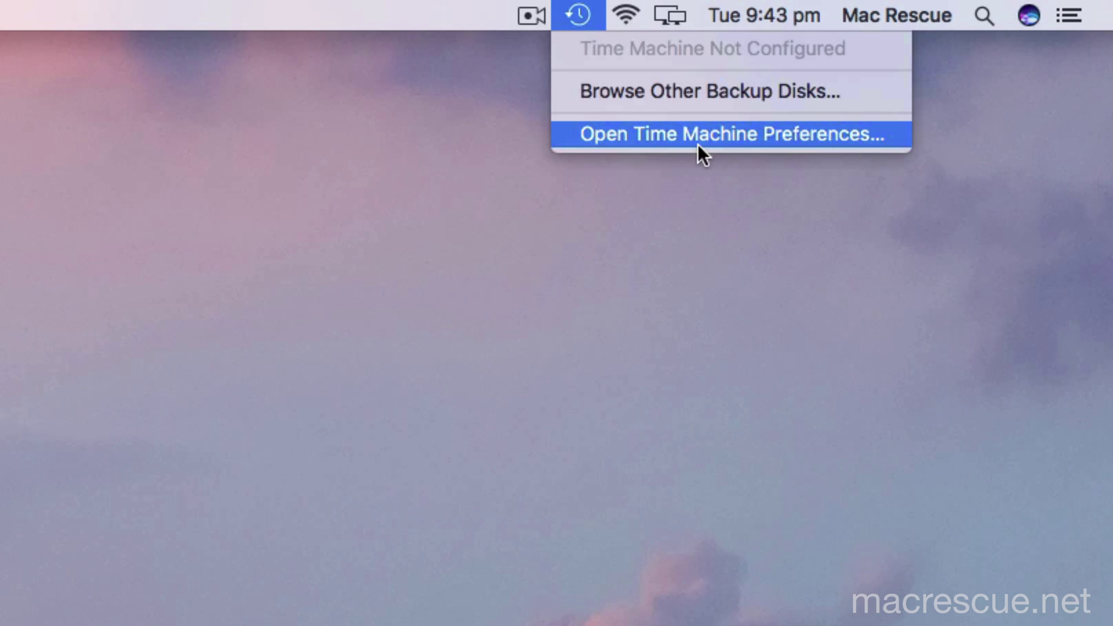
{"action": "left_click", "coordinate": [778, 137]}
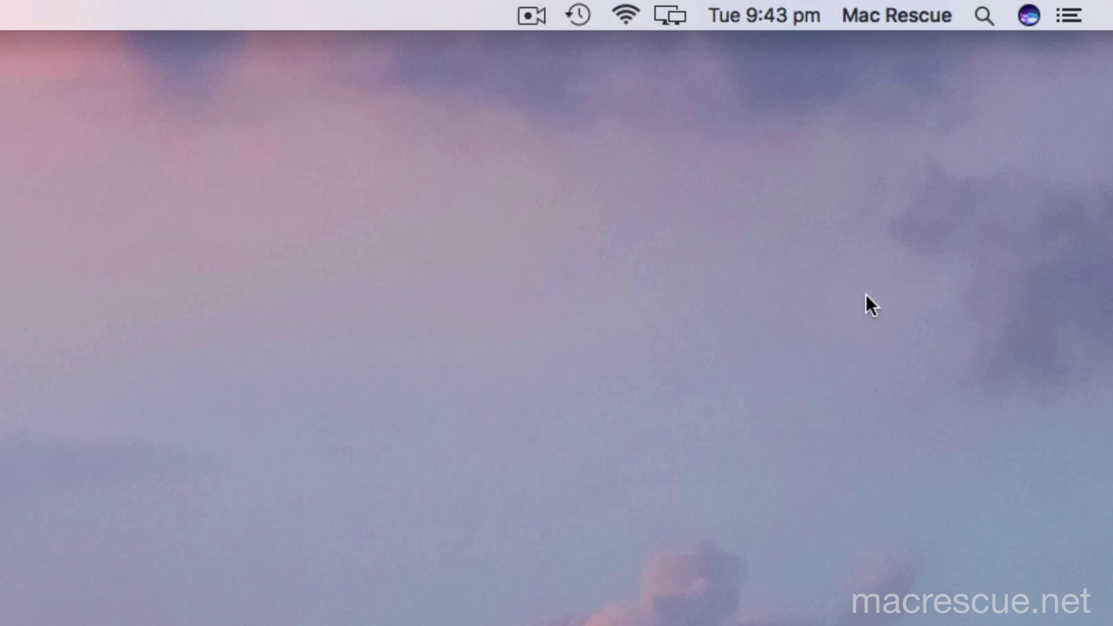
{"action": "left_click", "coordinate": [586, 12]}
{"action": "left_click", "coordinate": [613, 136]}
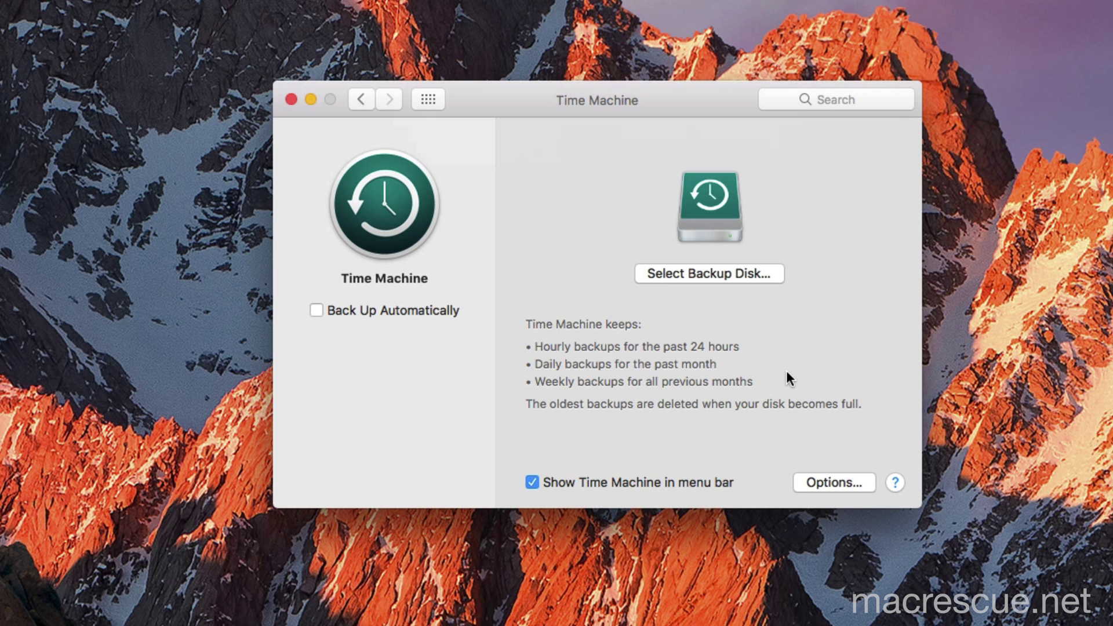
Open the backup disk selection and look through the full list of available disks
{"action": "left_click", "coordinate": [722, 273]}
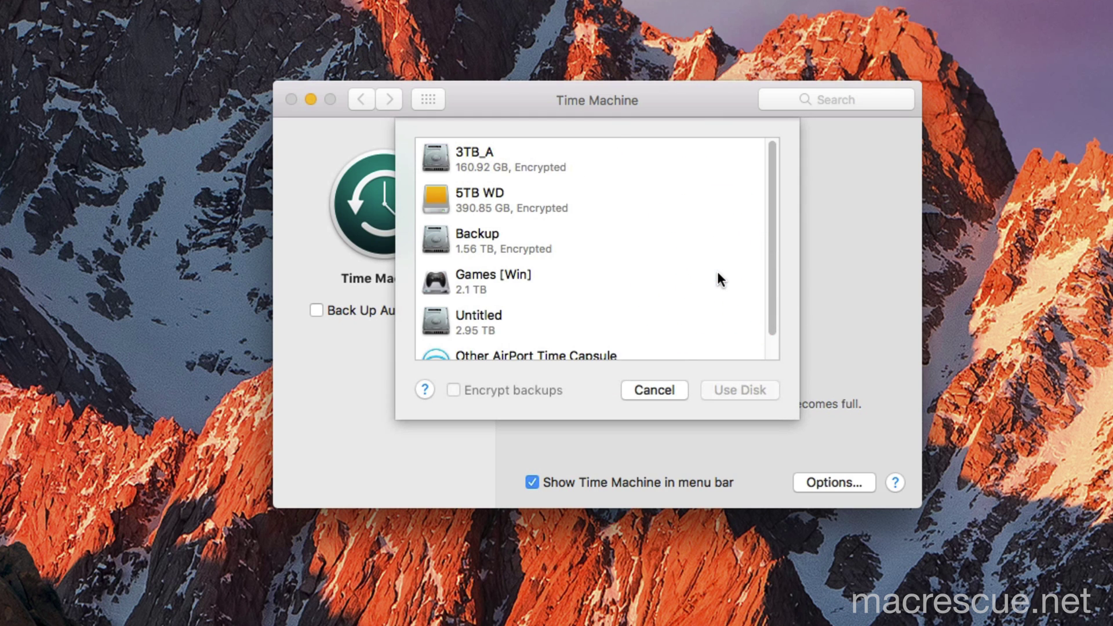
{"action": "scroll", "coordinate": [554, 229], "scroll_direction": "down", "scroll_amount": 2}
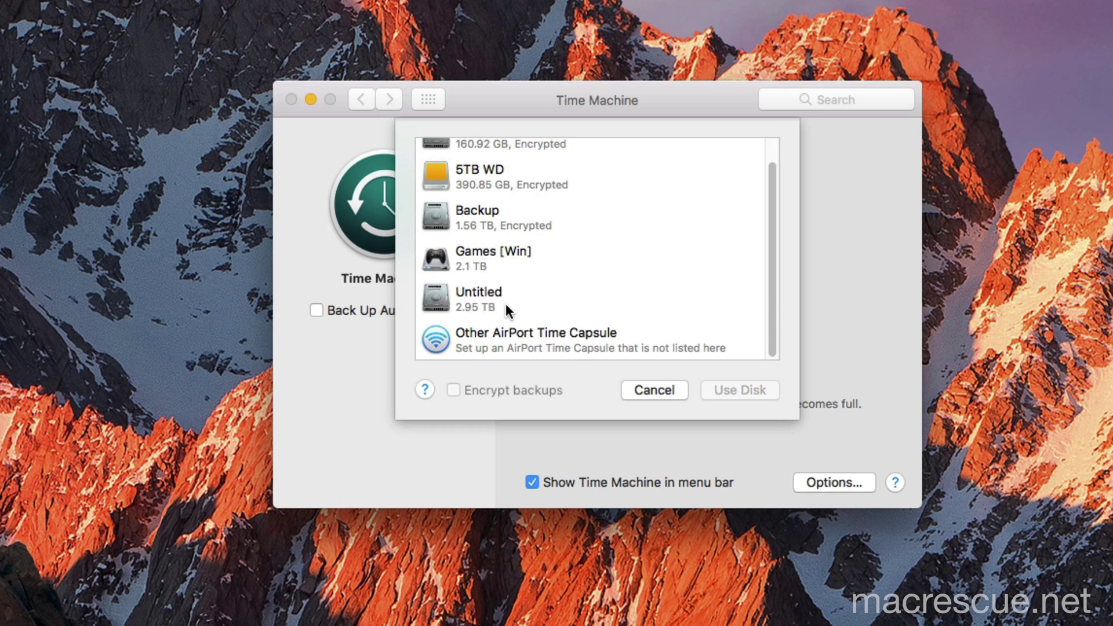
{"action": "scroll", "coordinate": [487, 299], "scroll_direction": "up", "scroll_amount": 2}
{"action": "scroll", "coordinate": [546, 279], "scroll_direction": "down", "scroll_amount": 2}
{"action": "scroll", "coordinate": [649, 280], "scroll_direction": "up", "scroll_amount": 2}
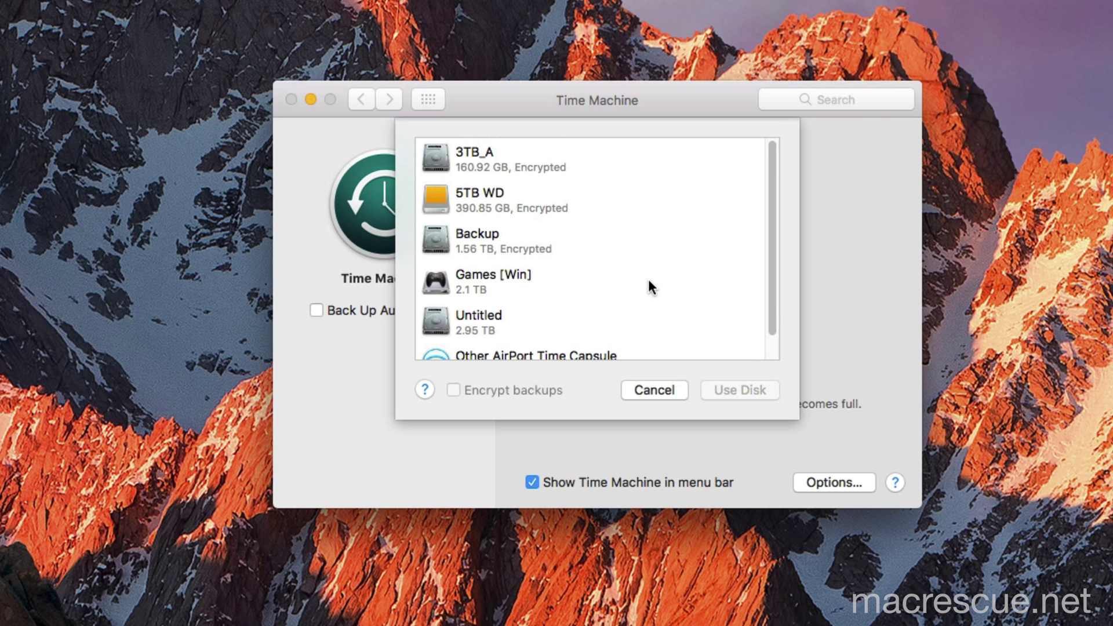
Try the Backup, 5TB WD and 3TB_A disks in turn as candidates for the backup disk
{"action": "left_click", "coordinate": [467, 248]}
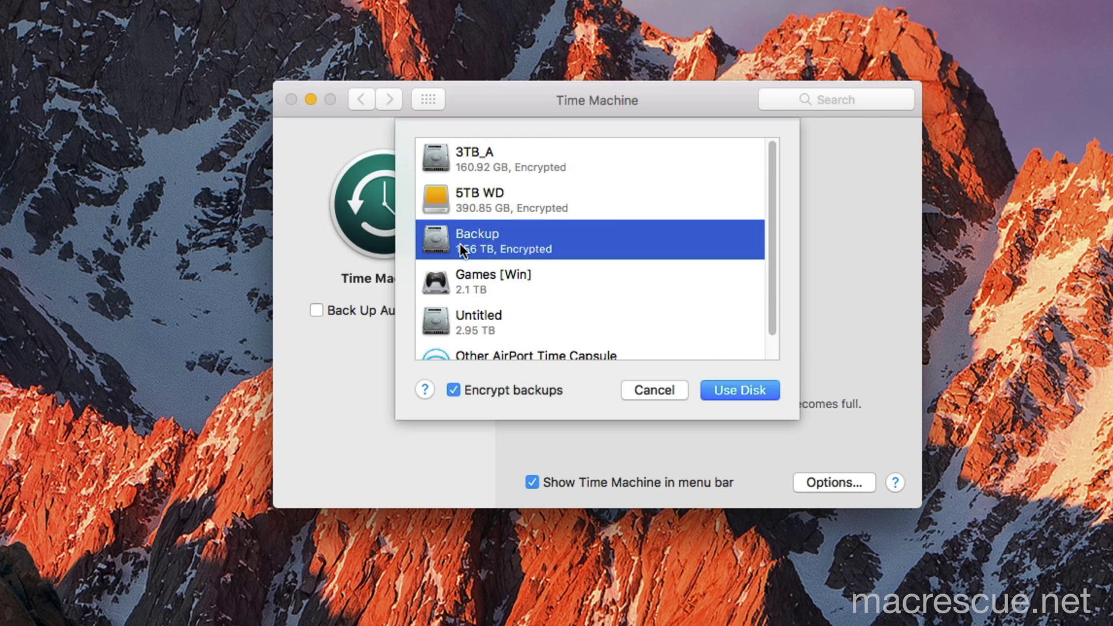
{"action": "left_click", "coordinate": [466, 197]}
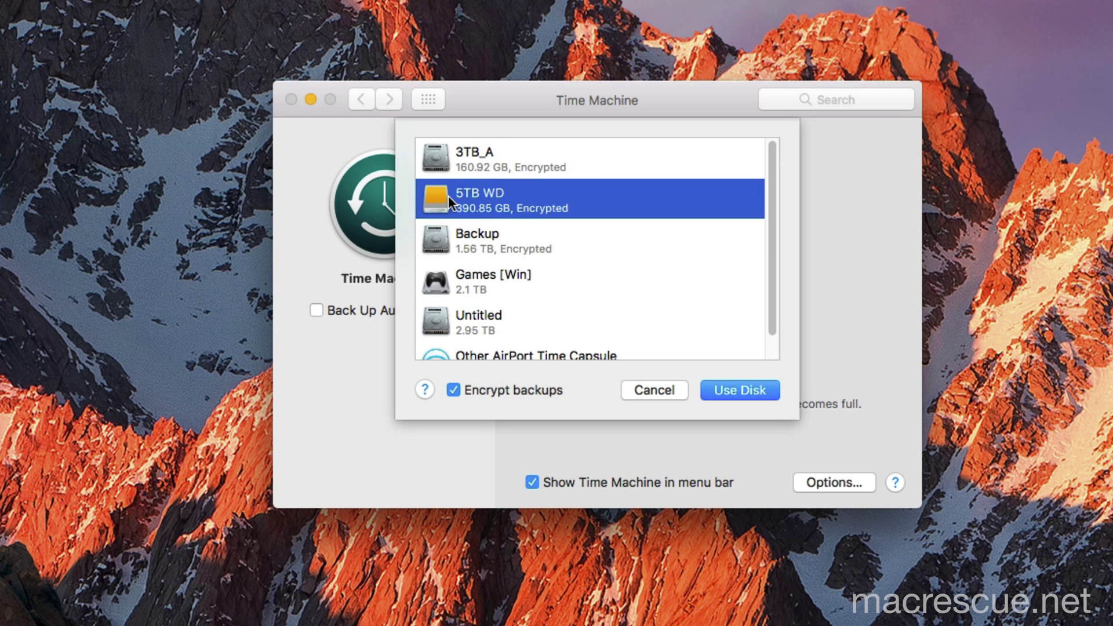
{"action": "left_click", "coordinate": [497, 233]}
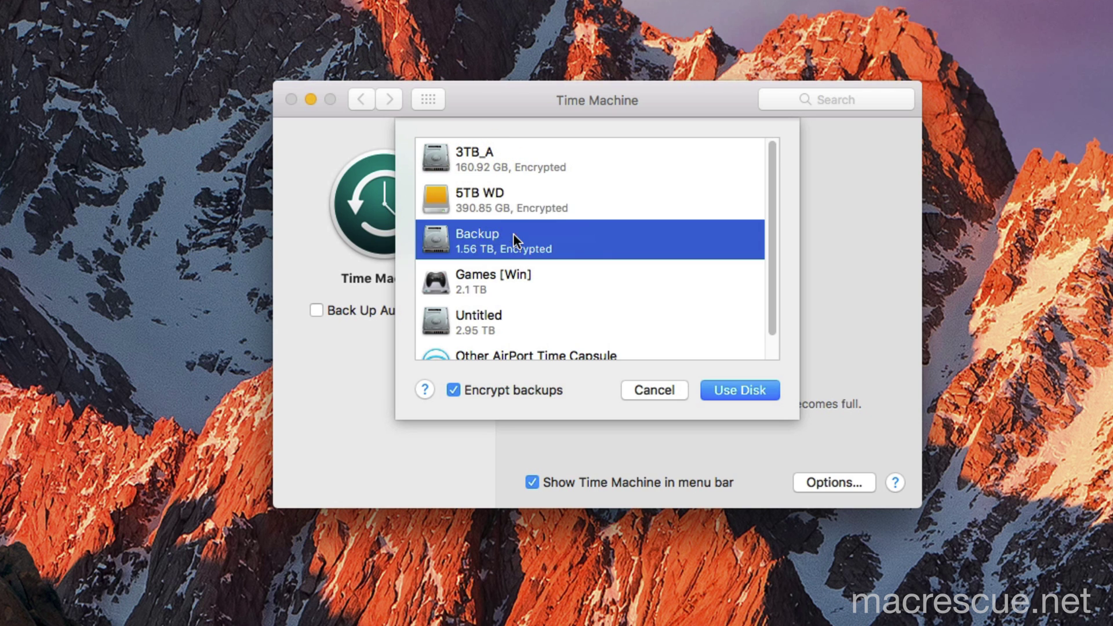
{"action": "left_click", "coordinate": [490, 200]}
{"action": "left_click", "coordinate": [497, 232]}
{"action": "left_click", "coordinate": [490, 200]}
{"action": "left_click", "coordinate": [490, 167]}
{"action": "left_click", "coordinate": [492, 203]}
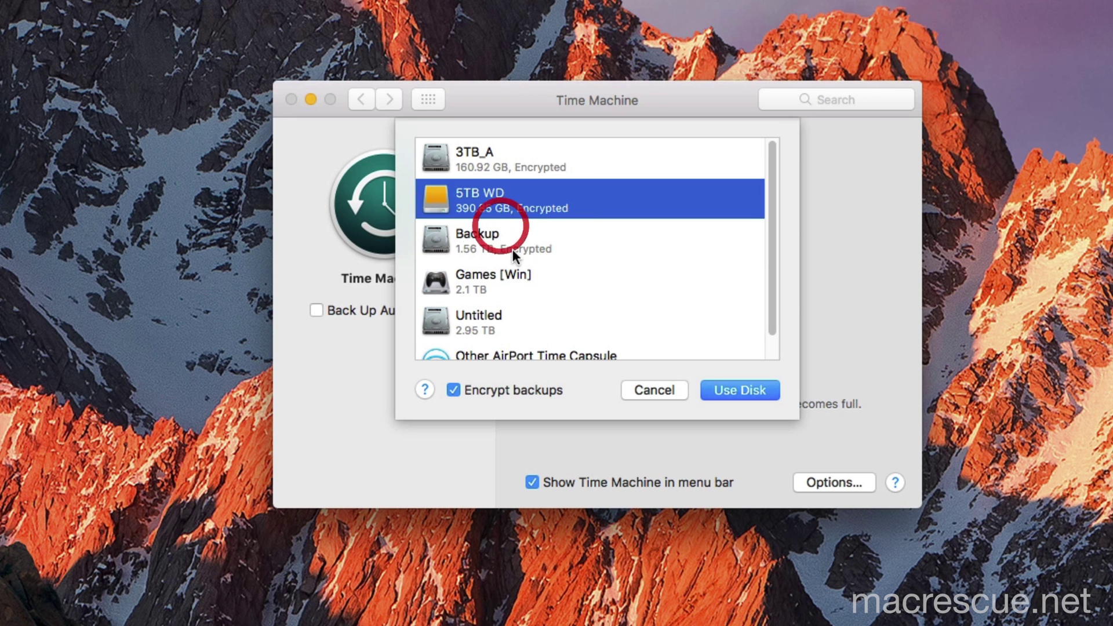
{"action": "left_click", "coordinate": [511, 247]}
{"action": "left_click", "coordinate": [505, 203]}
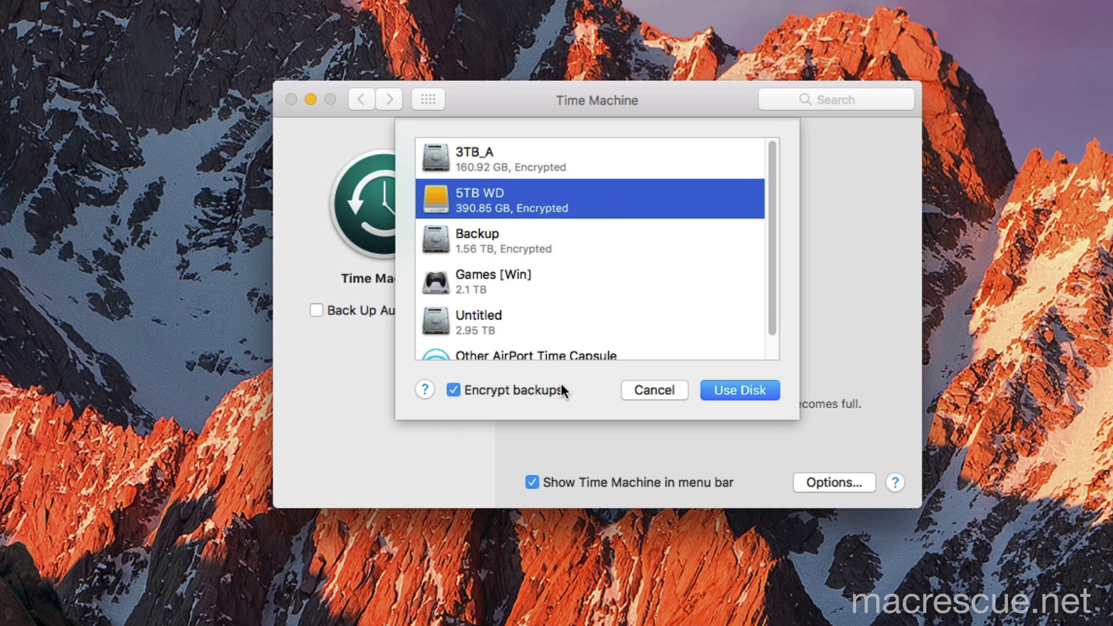
Set the Backup disk as Time Machine's backup disk with encrypted backups
{"action": "left_click", "coordinate": [534, 246]}
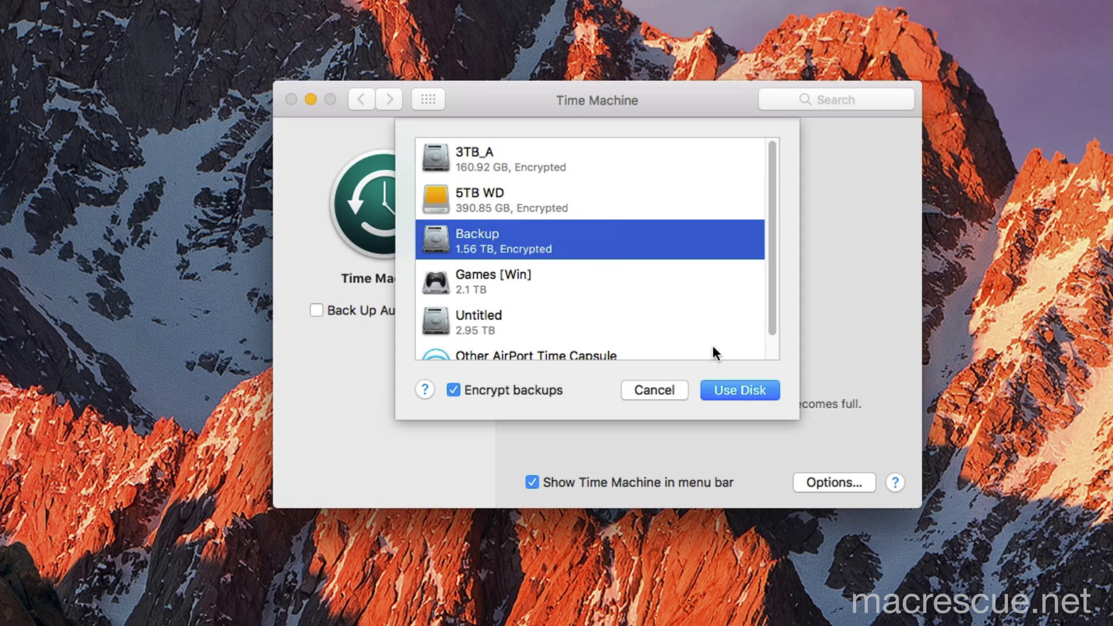
{"action": "left_click", "coordinate": [742, 390]}
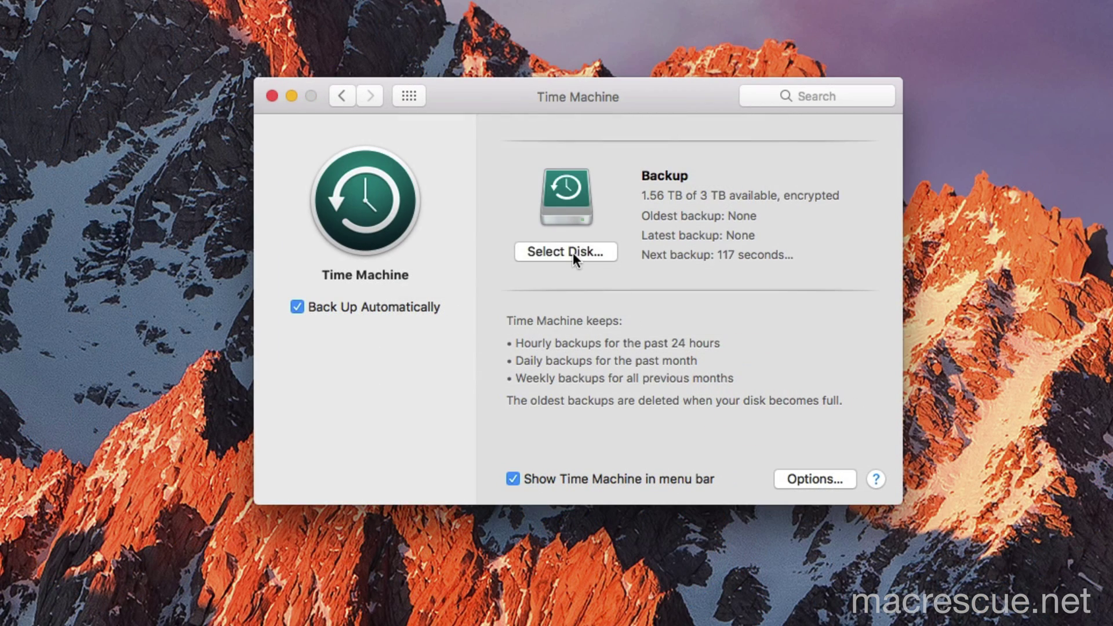
{"action": "left_click", "coordinate": [573, 252]}
{"action": "scroll", "coordinate": [534, 305], "scroll_direction": "down", "scroll_amount": 1}
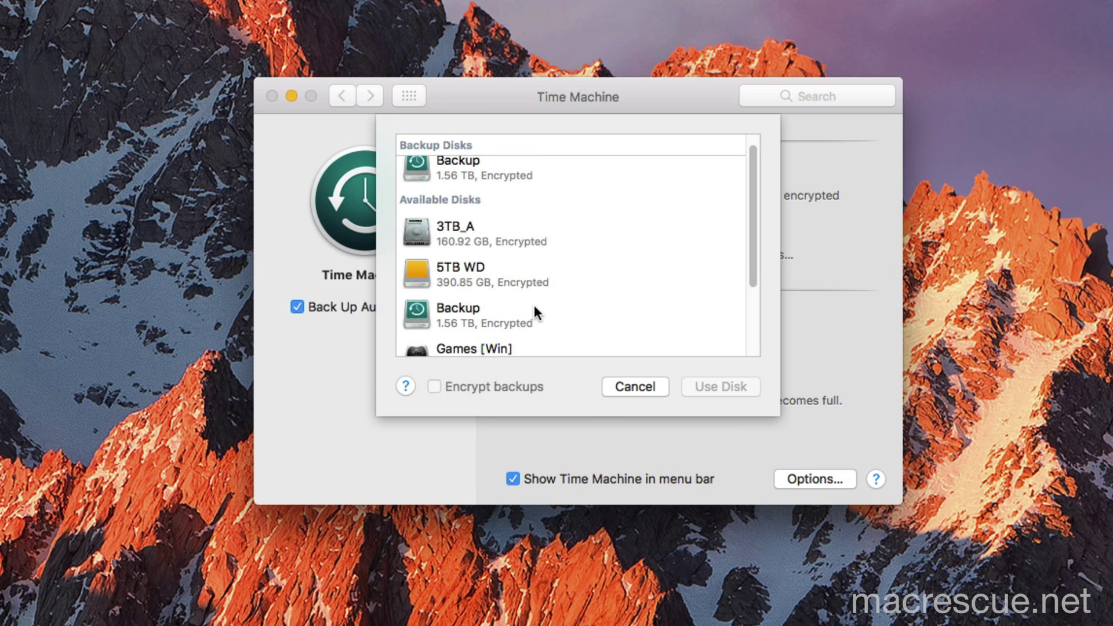
{"action": "left_click", "coordinate": [441, 273]}
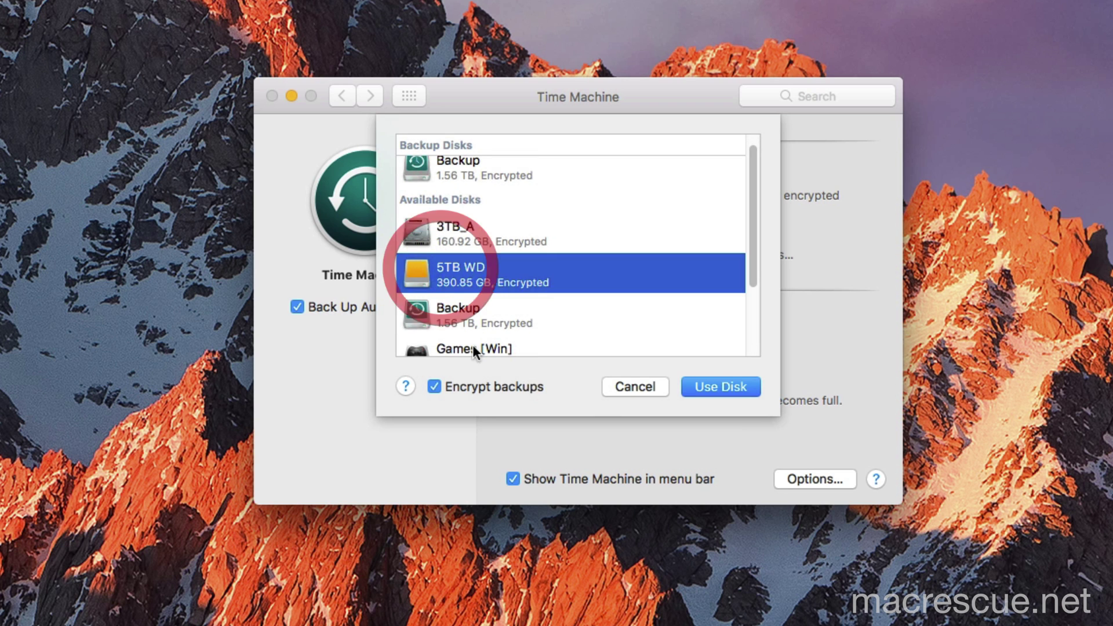
{"action": "left_click", "coordinate": [631, 385]}
Try to use 5TB WD as a backup disk and cancel at the choice between replacing Backup and using both
{"action": "left_click", "coordinate": [544, 259]}
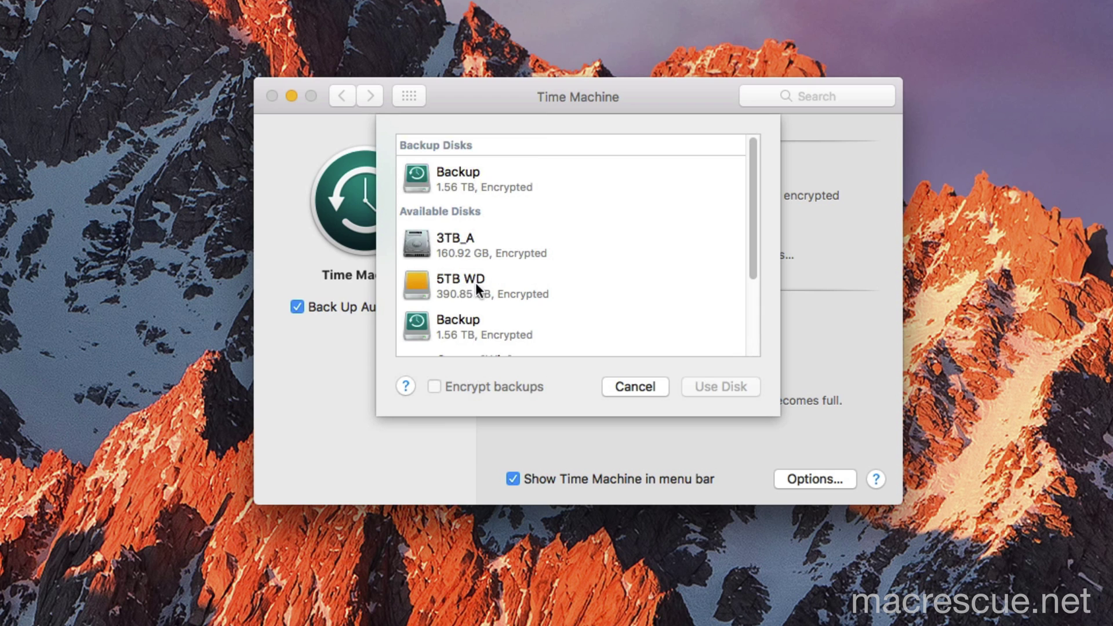
{"action": "left_click", "coordinate": [476, 283]}
{"action": "scroll", "coordinate": [571, 290], "scroll_direction": "down", "scroll_amount": 1}
{"action": "left_click", "coordinate": [719, 387]}
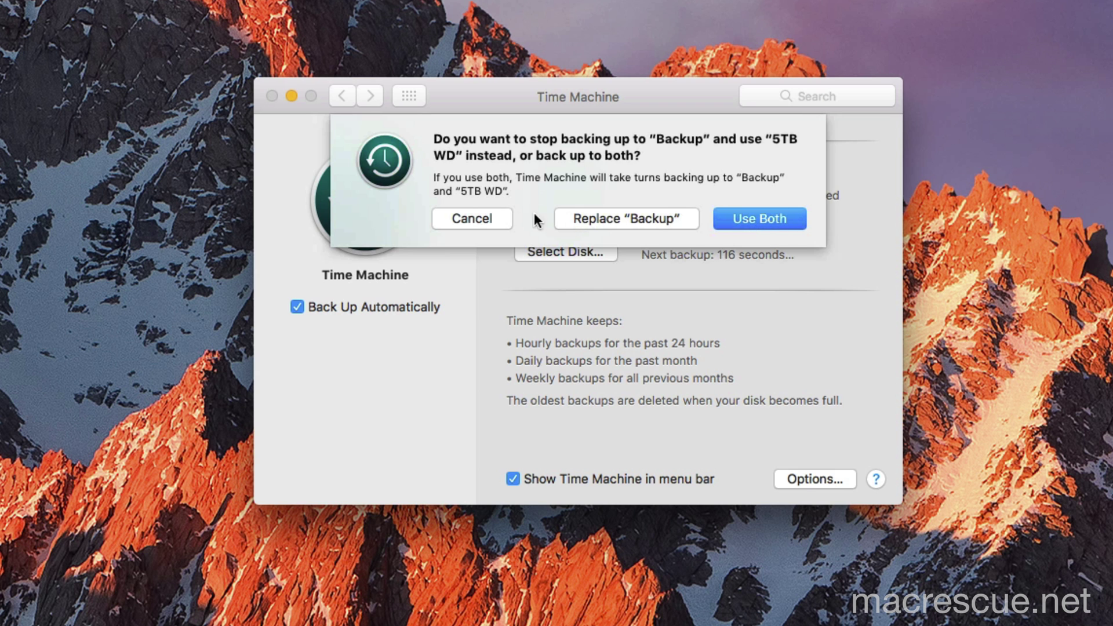
{"action": "left_click", "coordinate": [485, 224]}
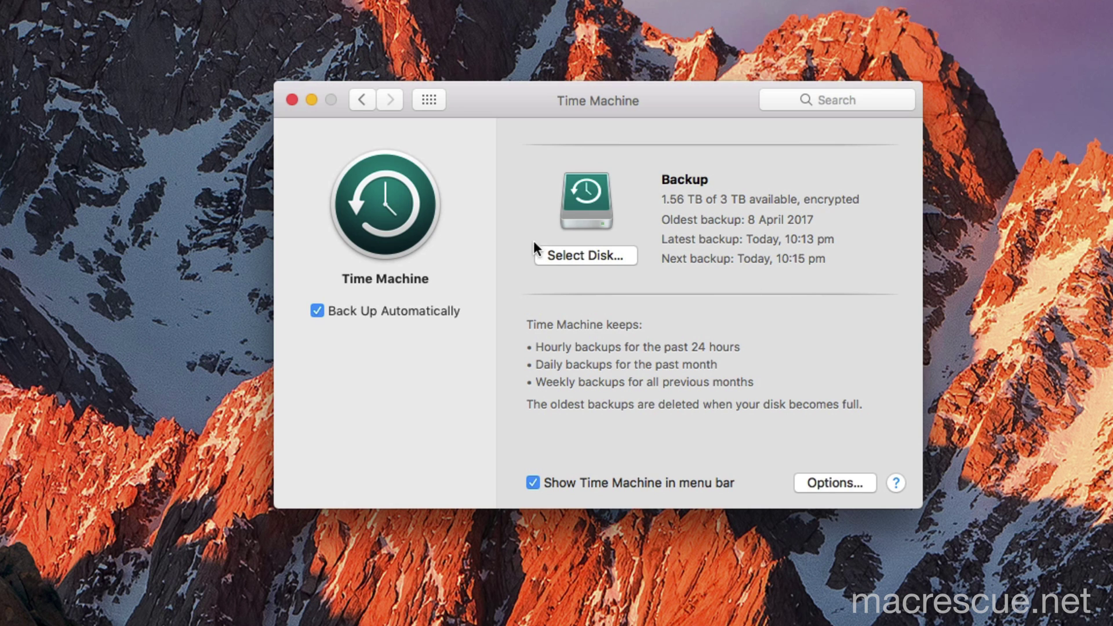
Close the Time Machine preferences and open the Testing123 document from the desktop
{"action": "left_click", "coordinate": [292, 100]}
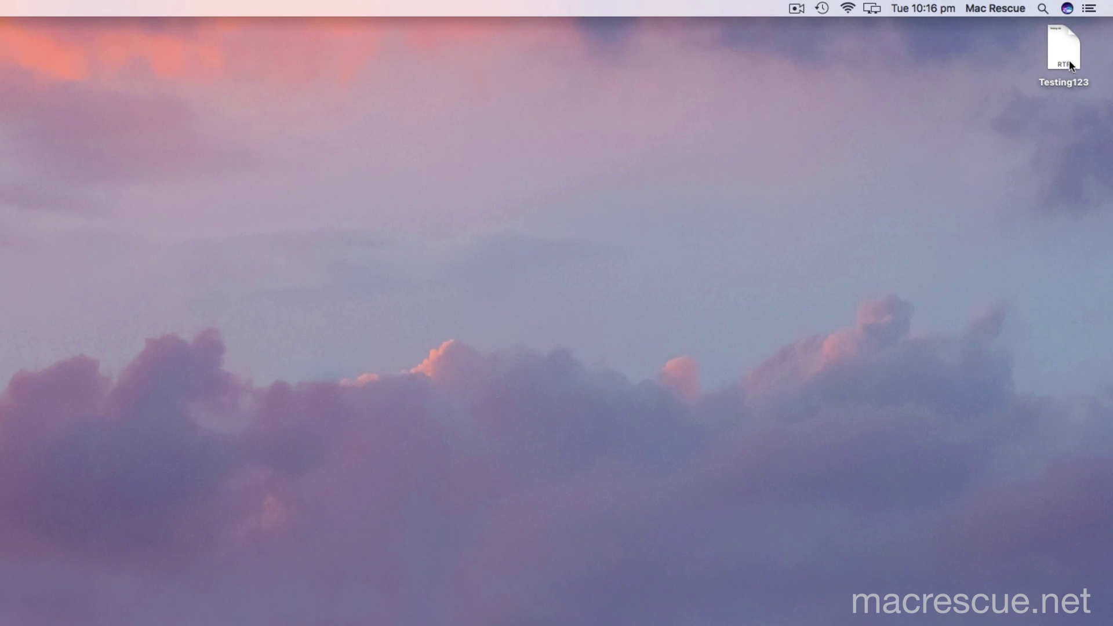
{"action": "left_click", "coordinate": [1070, 60]}
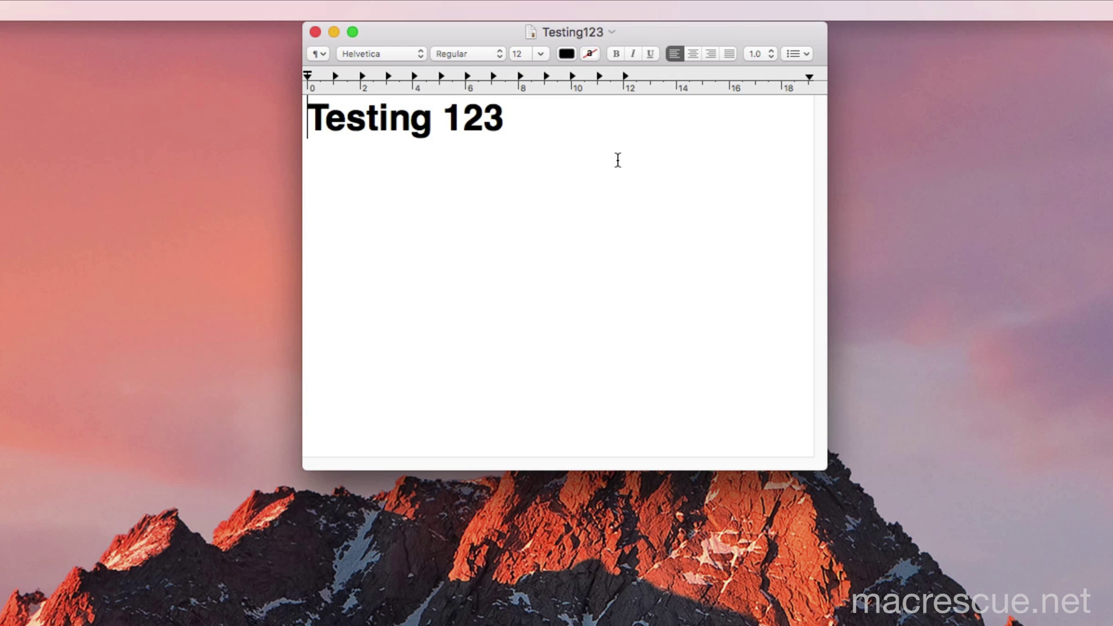
Add the text 456789 two lines below the "Testing 123" heading and save the document
{"action": "left_click", "coordinate": [566, 132]}
{"action": "key", "text": "Return"}
{"action": "key", "text": "Return"}
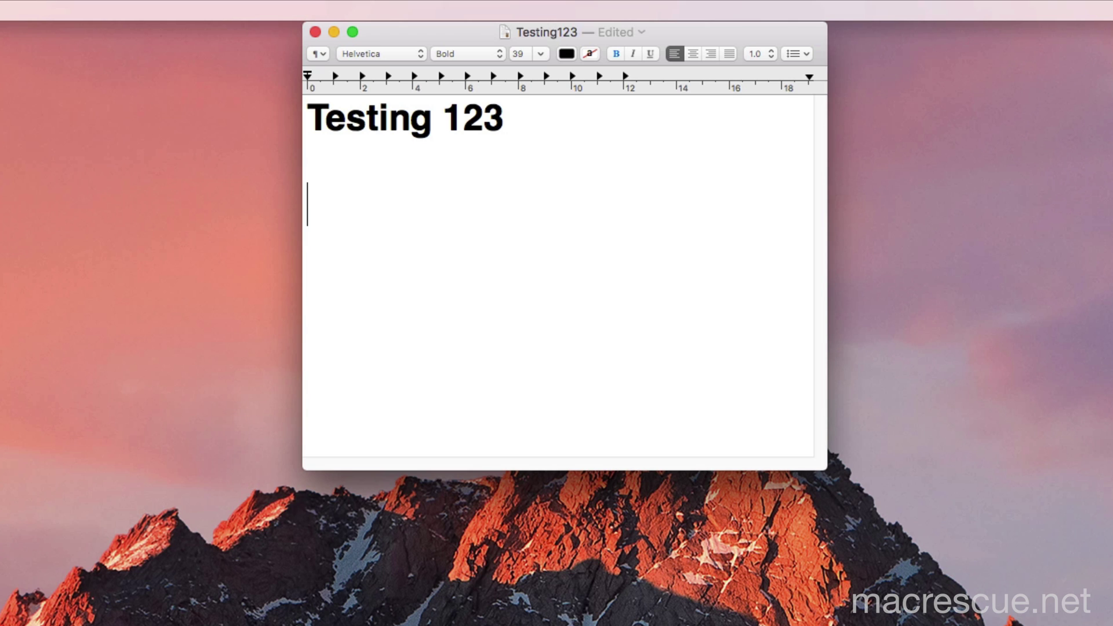
{"action": "type", "text": "45"}
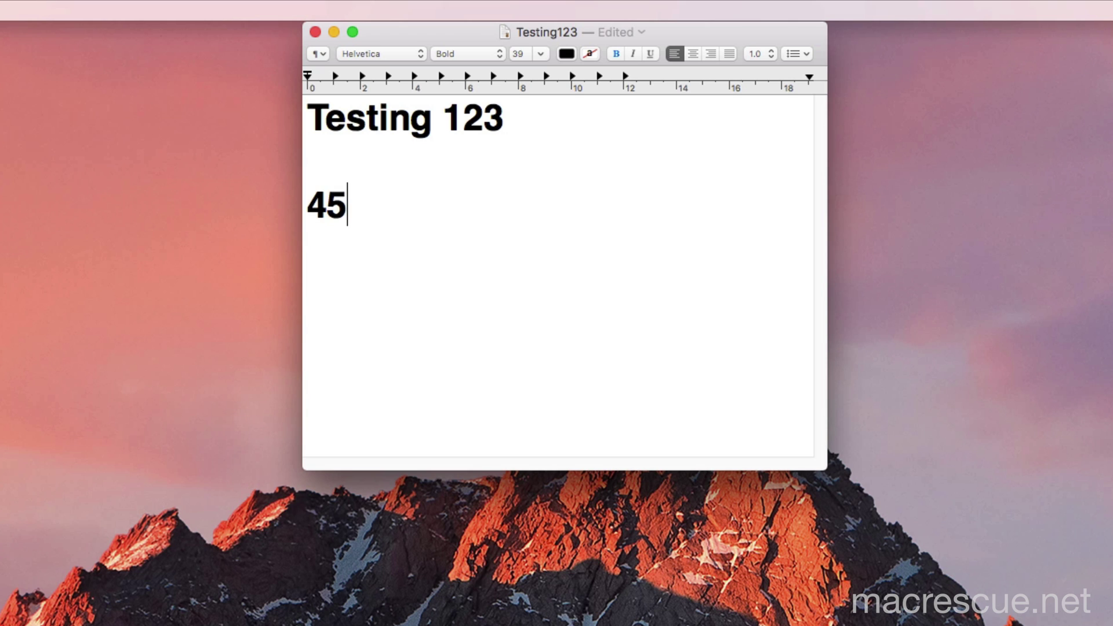
{"action": "type", "text": "6789"}
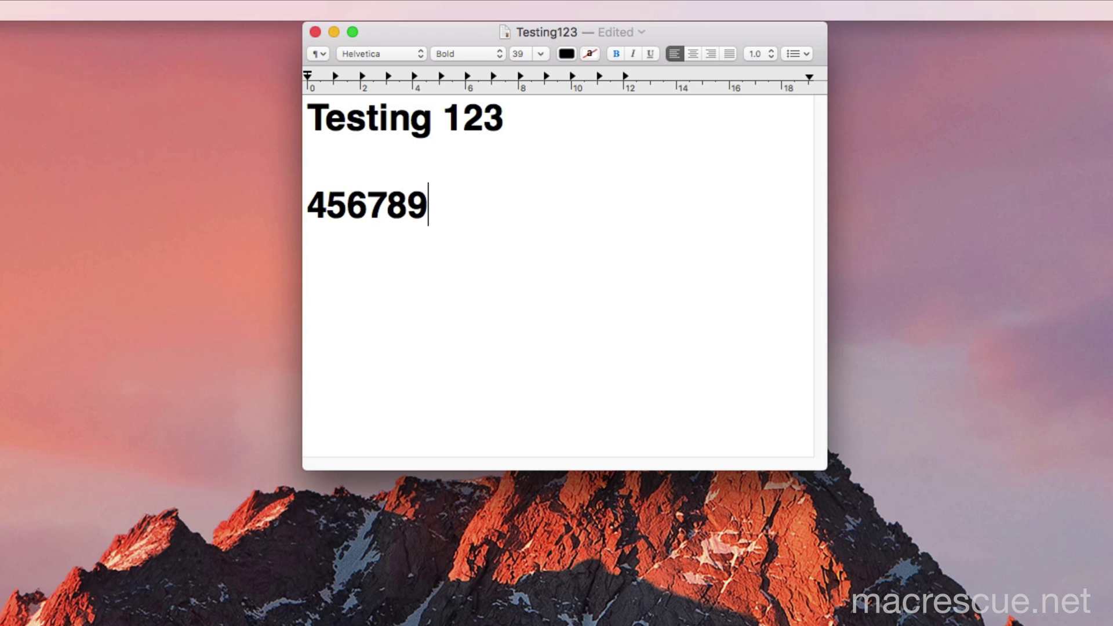
{"action": "key", "text": "super+s"}
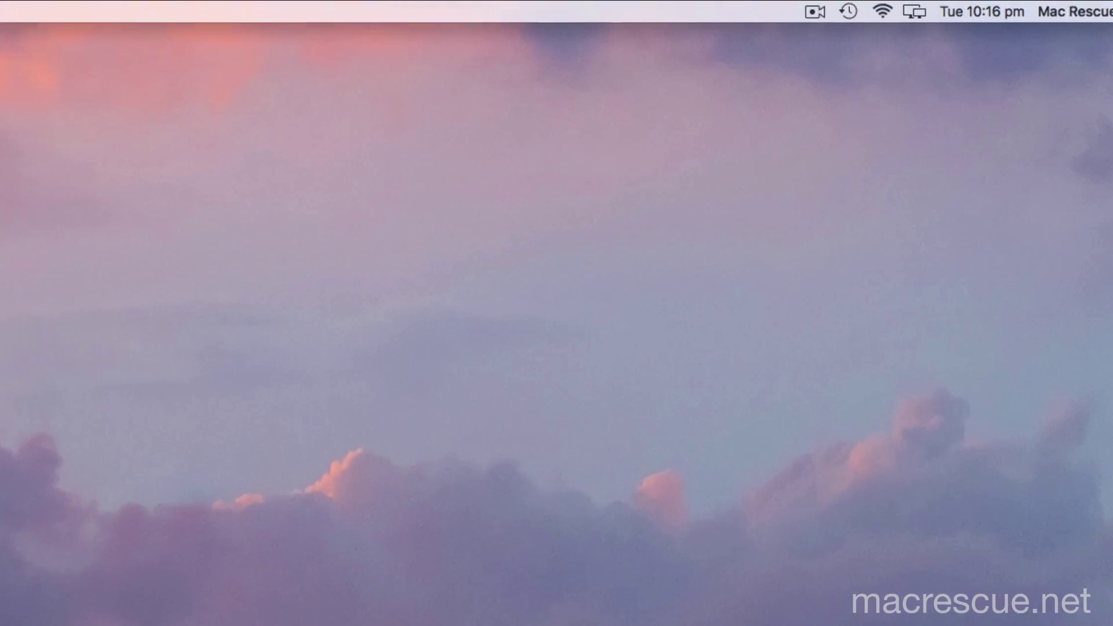
Start an immediate Time Machine backup that includes the edited Testing123 file
{"action": "left_click", "coordinate": [739, 21]}
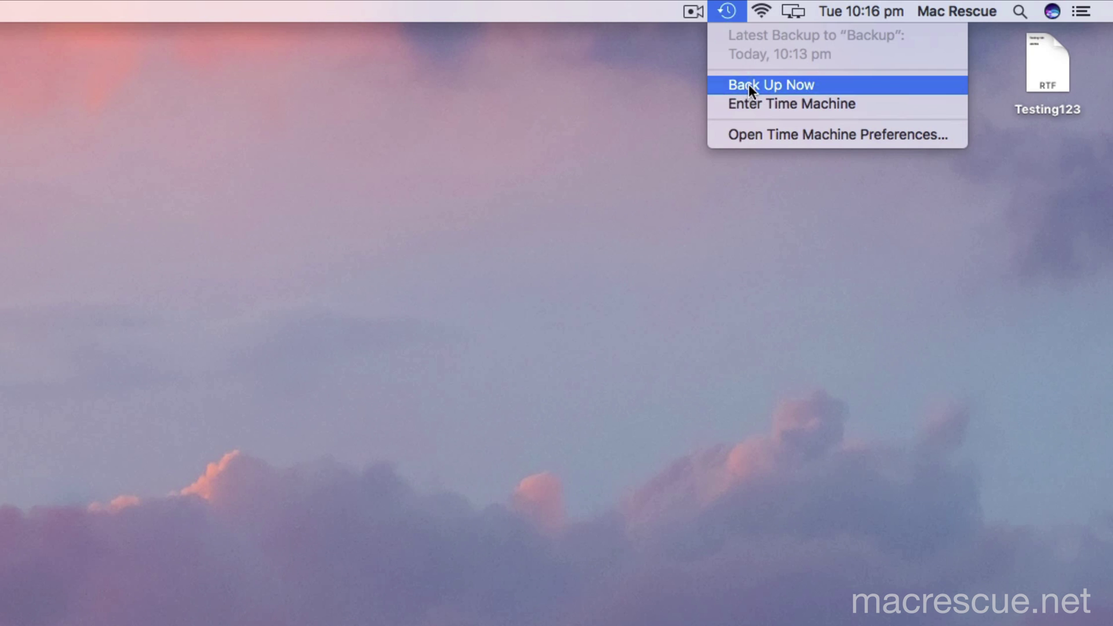
{"action": "left_click", "coordinate": [795, 85]}
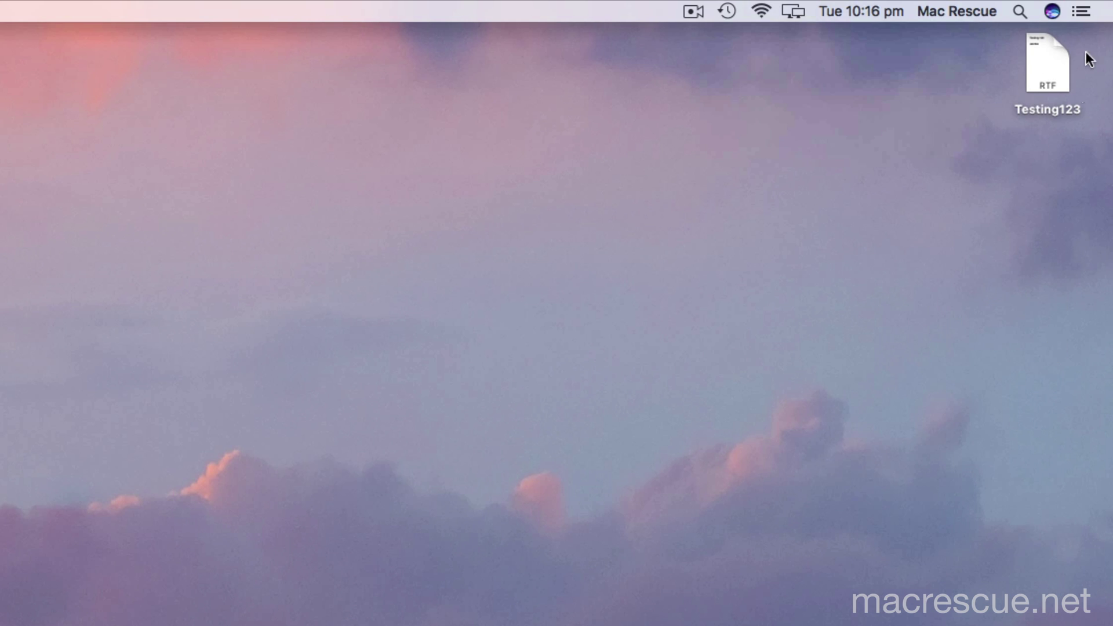
{"action": "double_click", "coordinate": [1040, 82]}
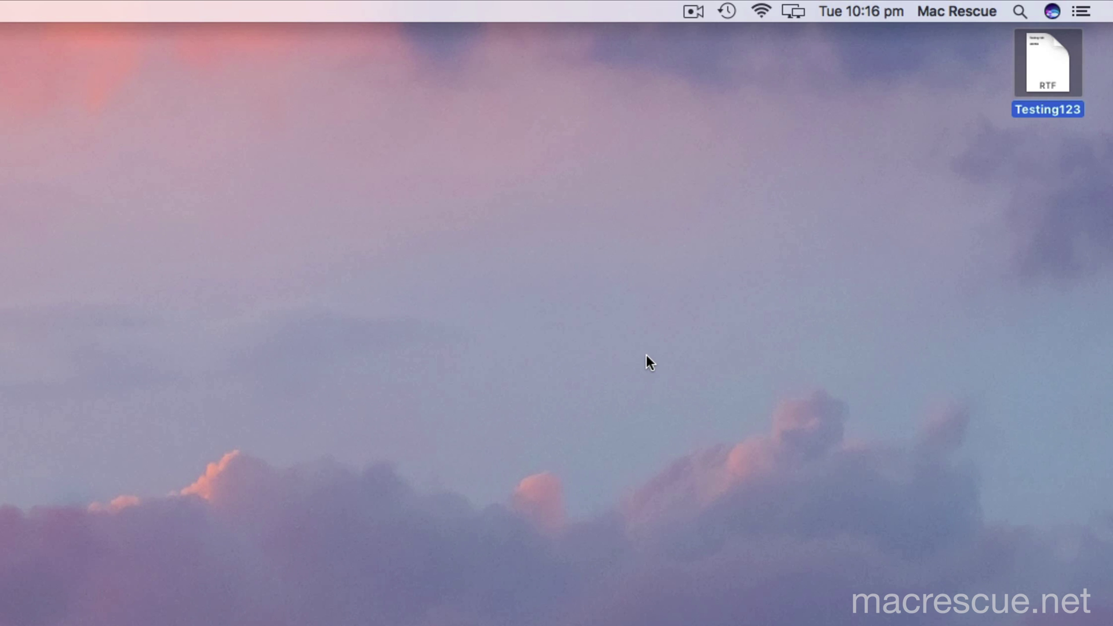
{"action": "left_click", "coordinate": [728, 11]}
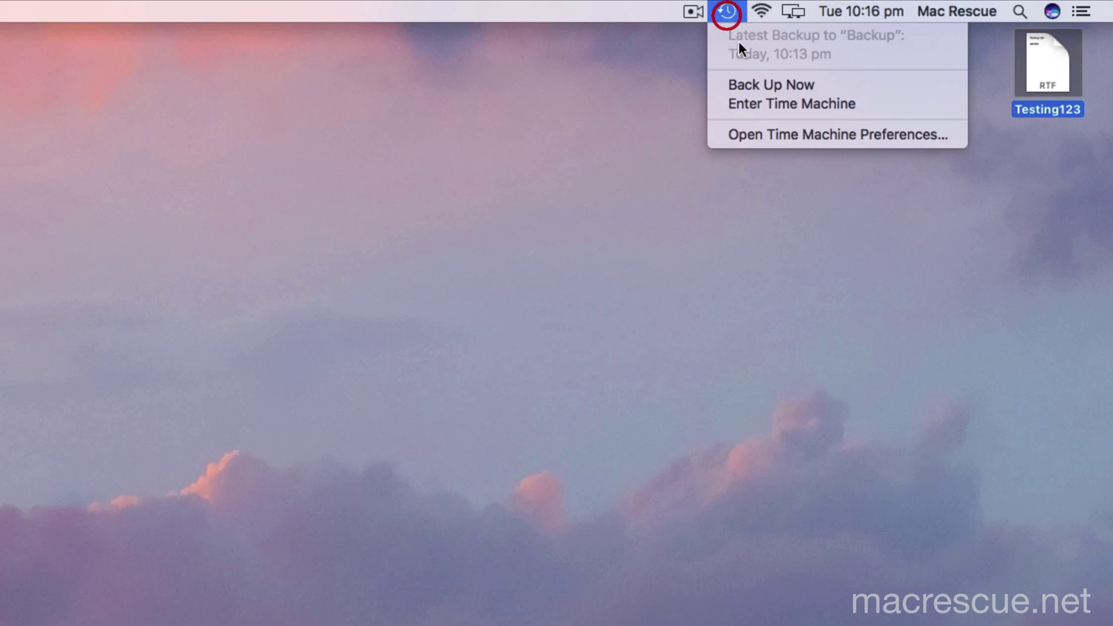
{"action": "left_click", "coordinate": [758, 85]}
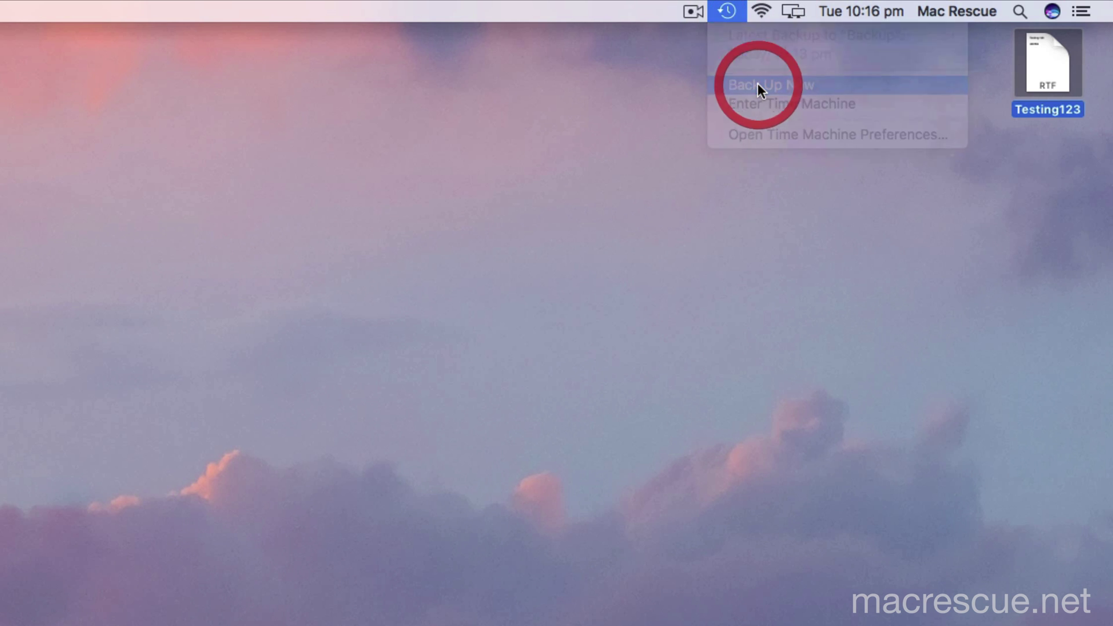
{"action": "left_click", "coordinate": [728, 13]}
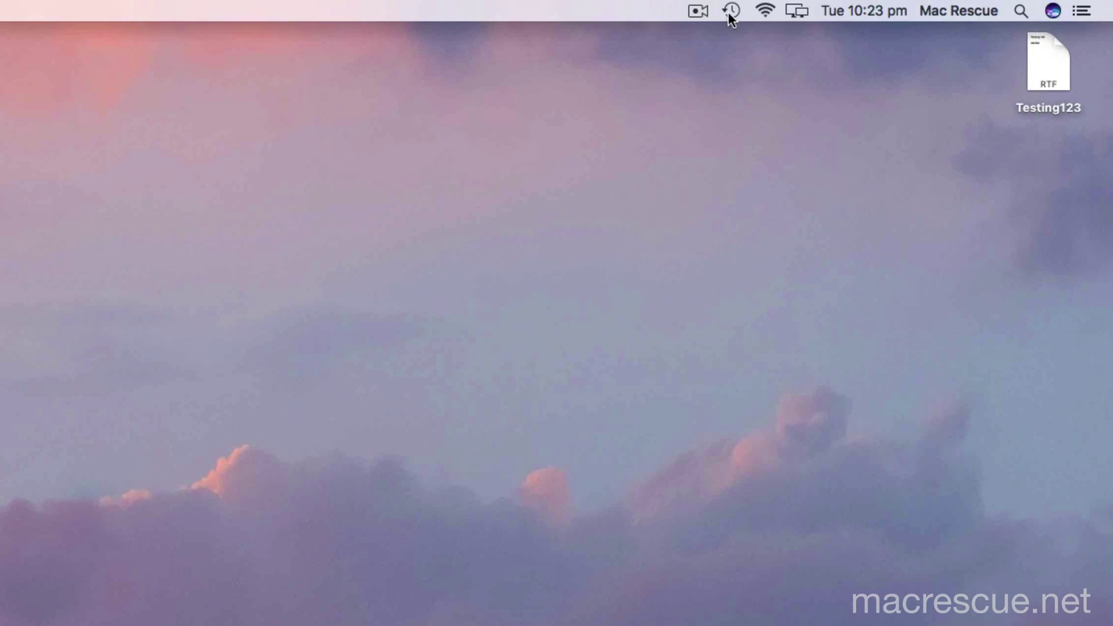
Show the Documents folder in a Finder window and enter Time Machine from there
{"action": "left_click", "coordinate": [1000, 3]}
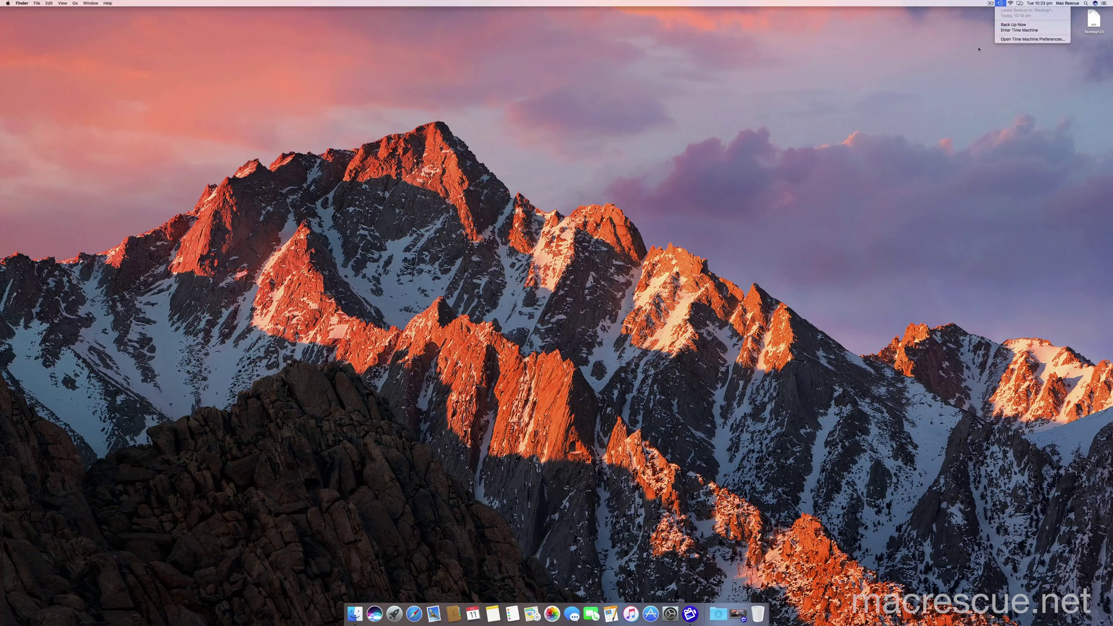
{"action": "left_click", "coordinate": [892, 102]}
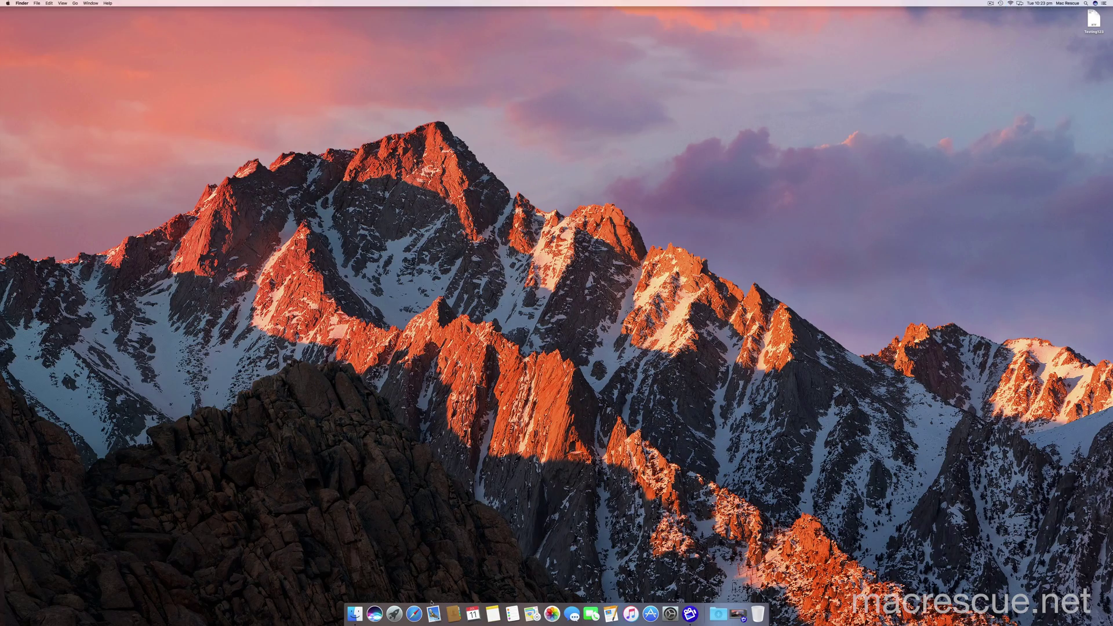
{"action": "left_click", "coordinate": [355, 613]}
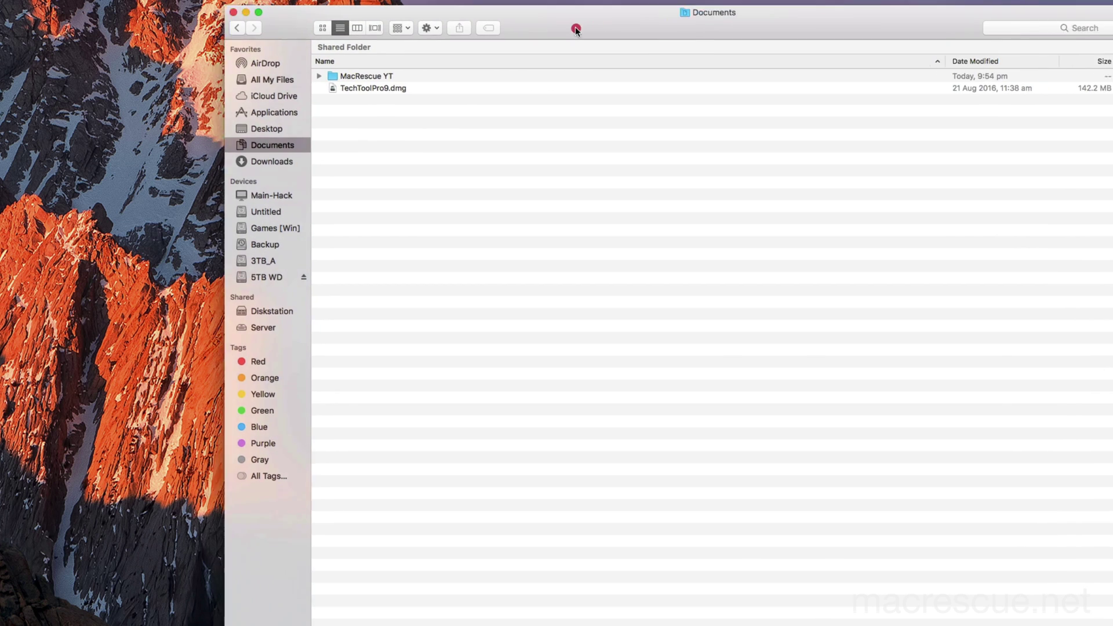
{"action": "left_click", "coordinate": [345, 150]}
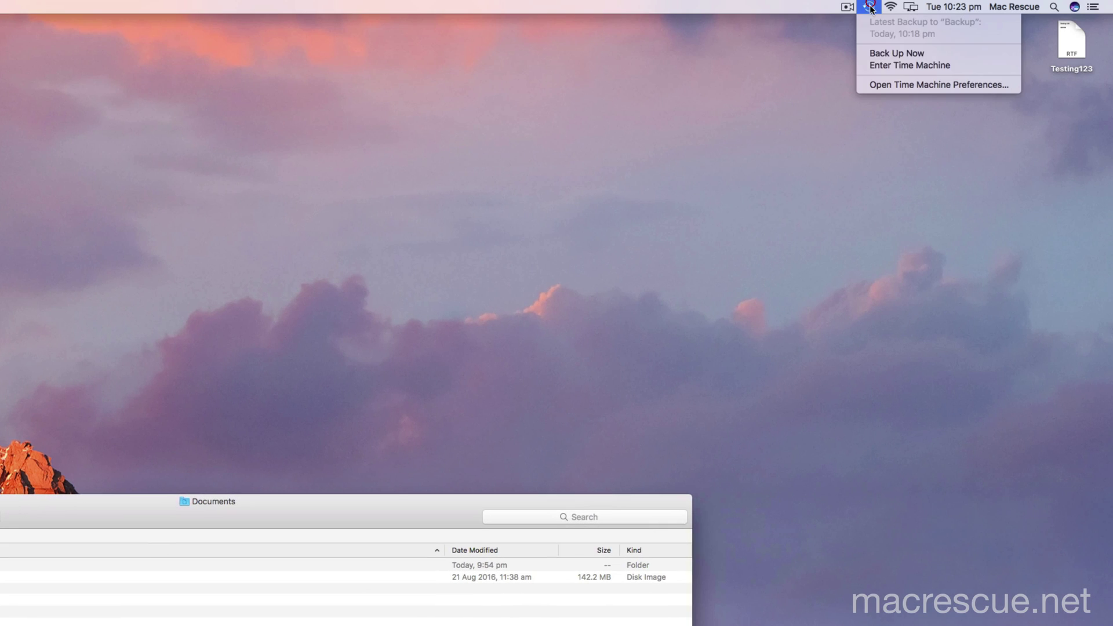
{"action": "left_click", "coordinate": [877, 65]}
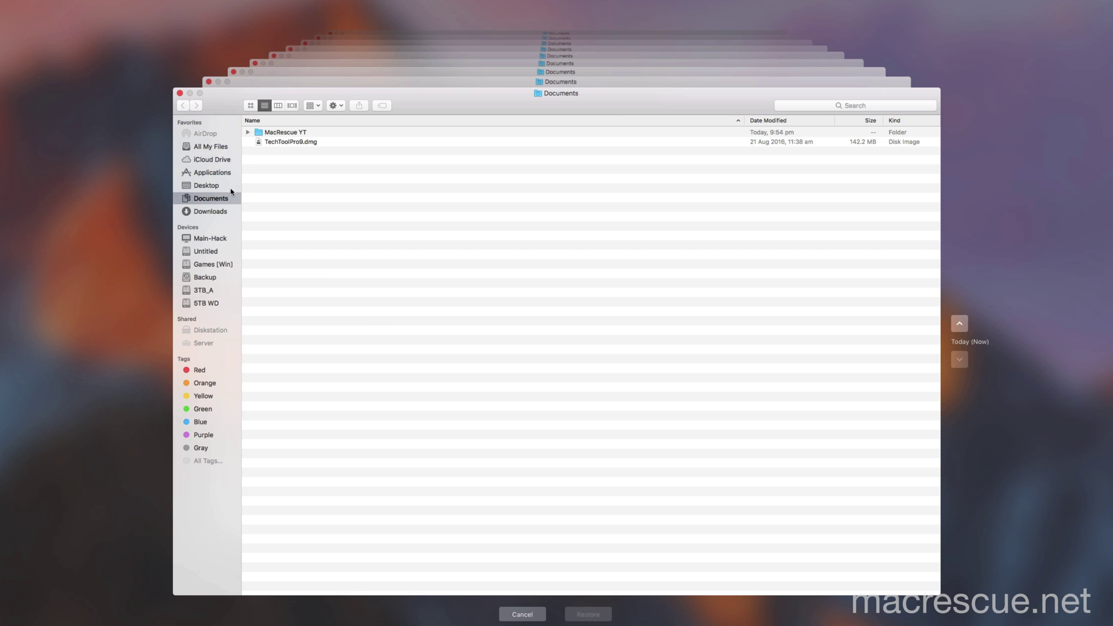
Preview Testing123 in the Desktop folder's Today at 10:13 pm backup and restore it, replacing the existing file
{"action": "left_click", "coordinate": [203, 186]}
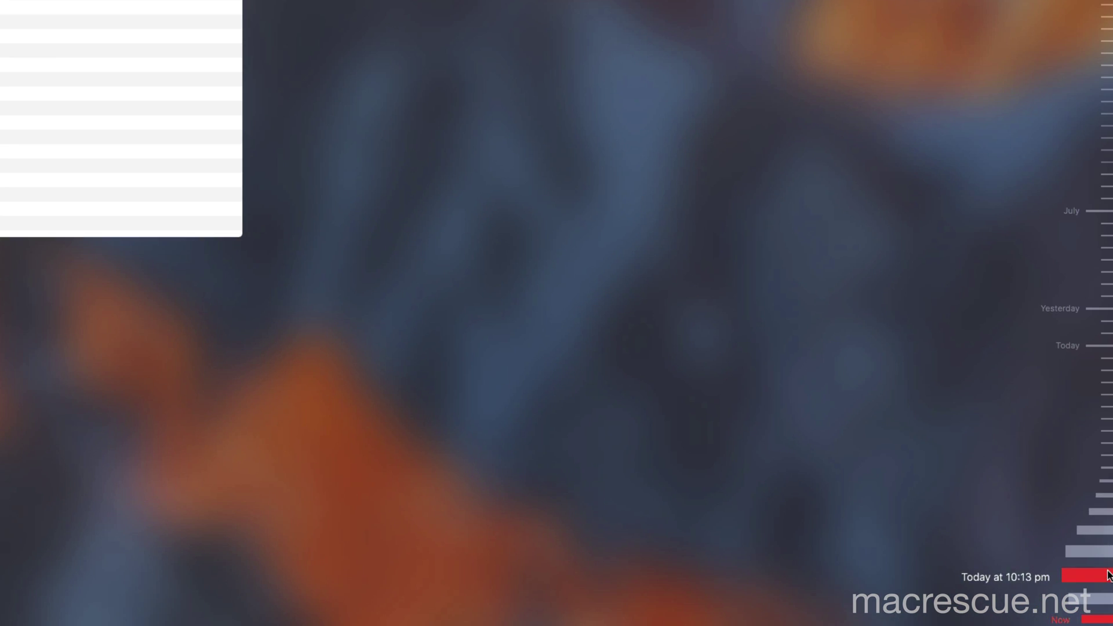
{"action": "left_click", "coordinate": [1109, 576]}
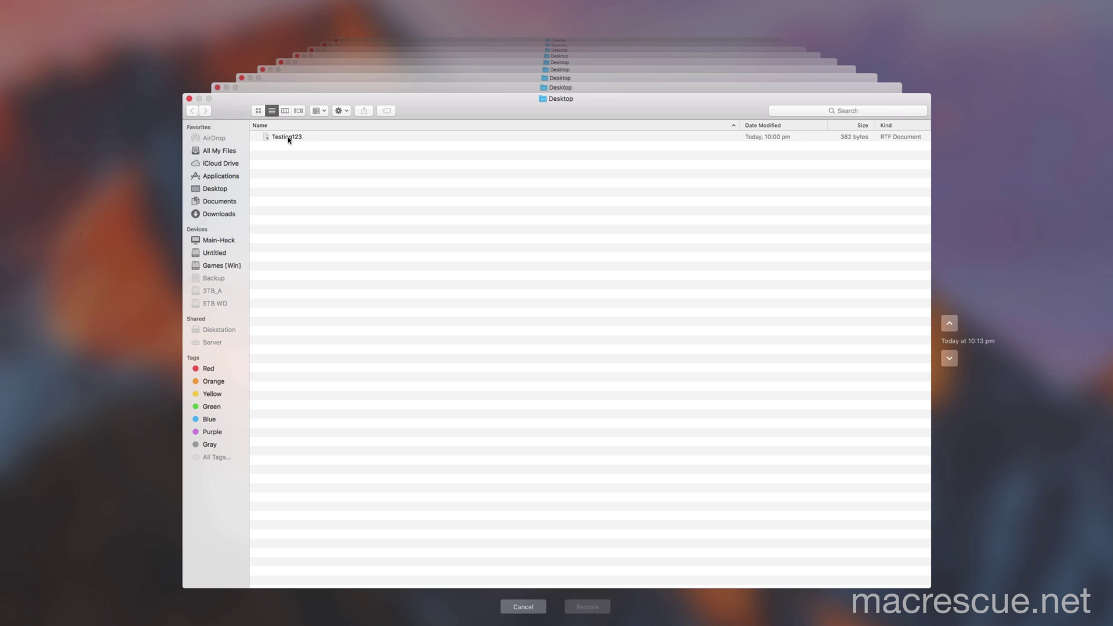
{"action": "left_click", "coordinate": [289, 139]}
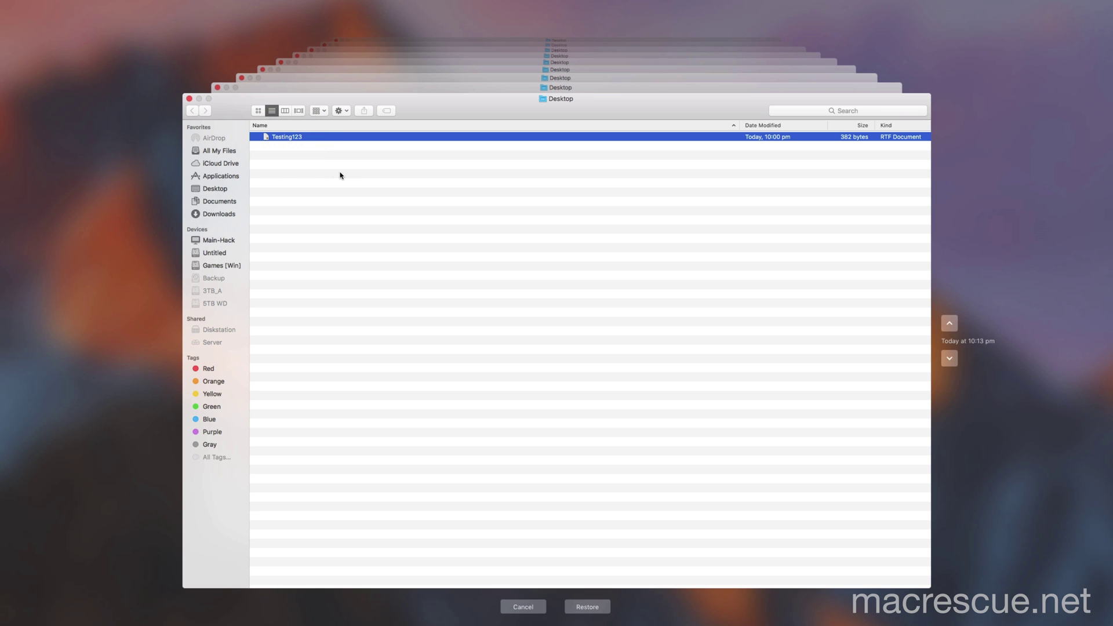
{"action": "key", "text": "space"}
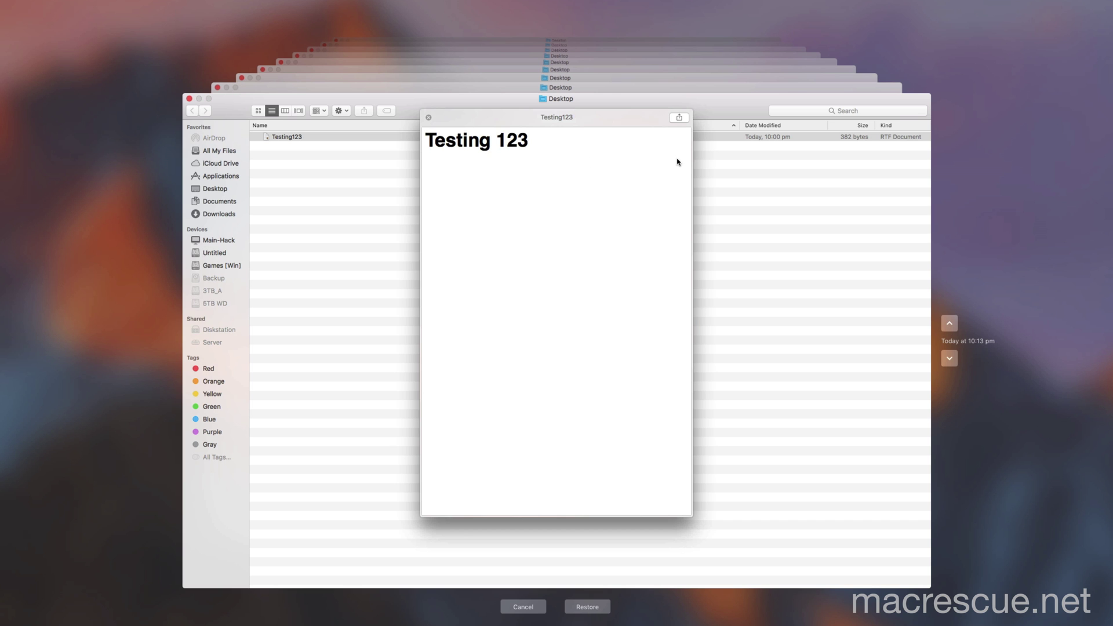
{"action": "key", "text": "space"}
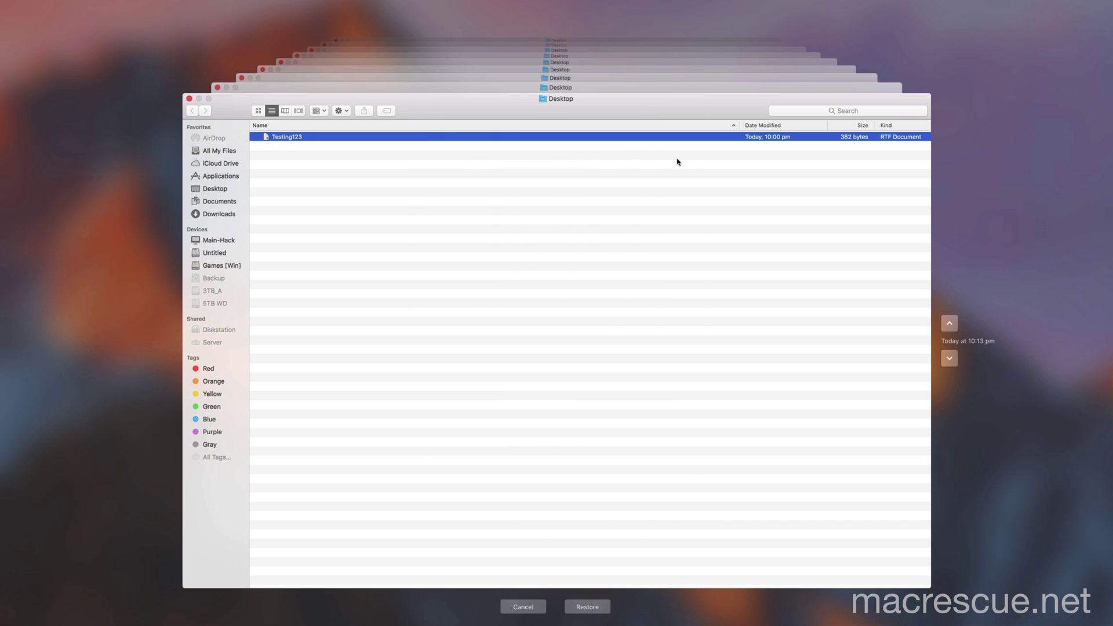
{"action": "left_click", "coordinate": [588, 607]}
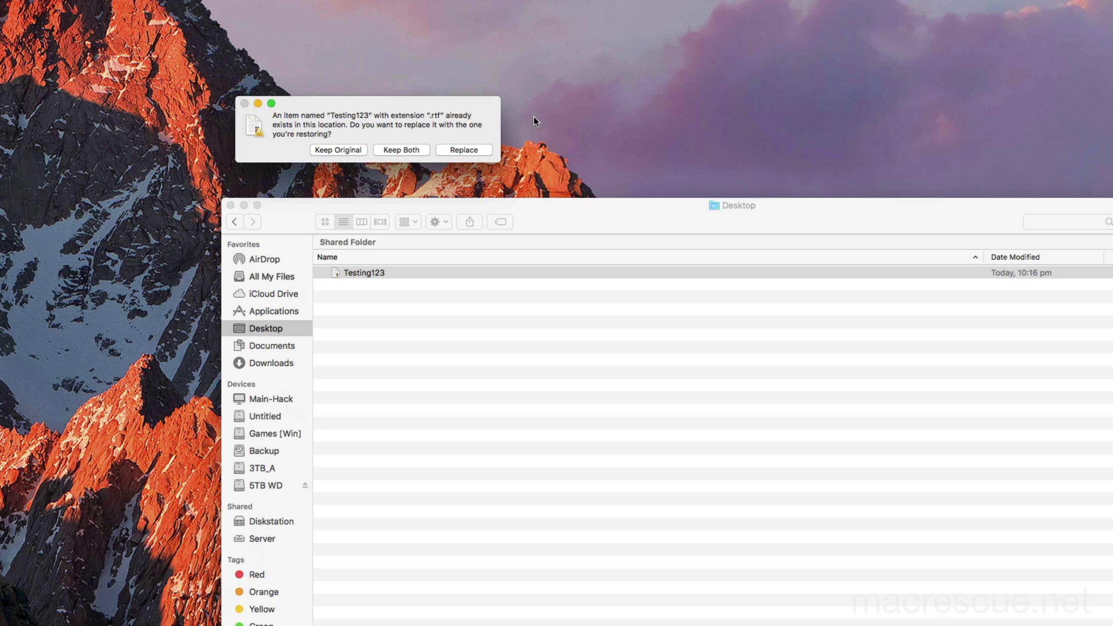
{"action": "left_click", "coordinate": [469, 150]}
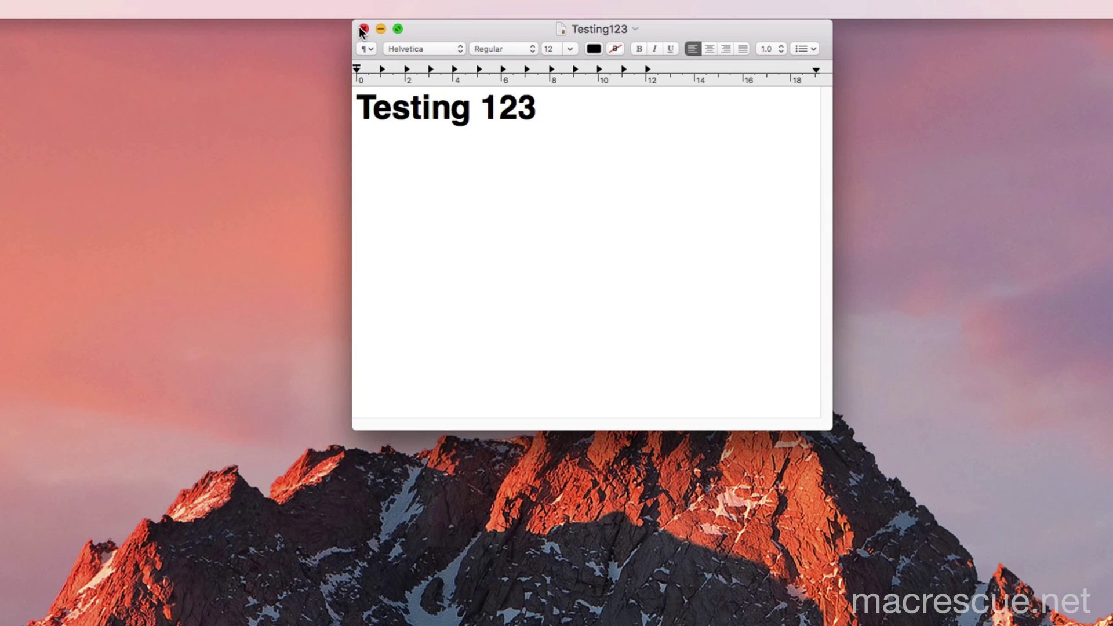
Paste three copies of "Testing 123" on new lines below the original in the restored document, then save and close it
{"action": "left_click", "coordinate": [592, 180]}
{"action": "key", "text": "super+a"}
{"action": "key", "text": "super+c"}
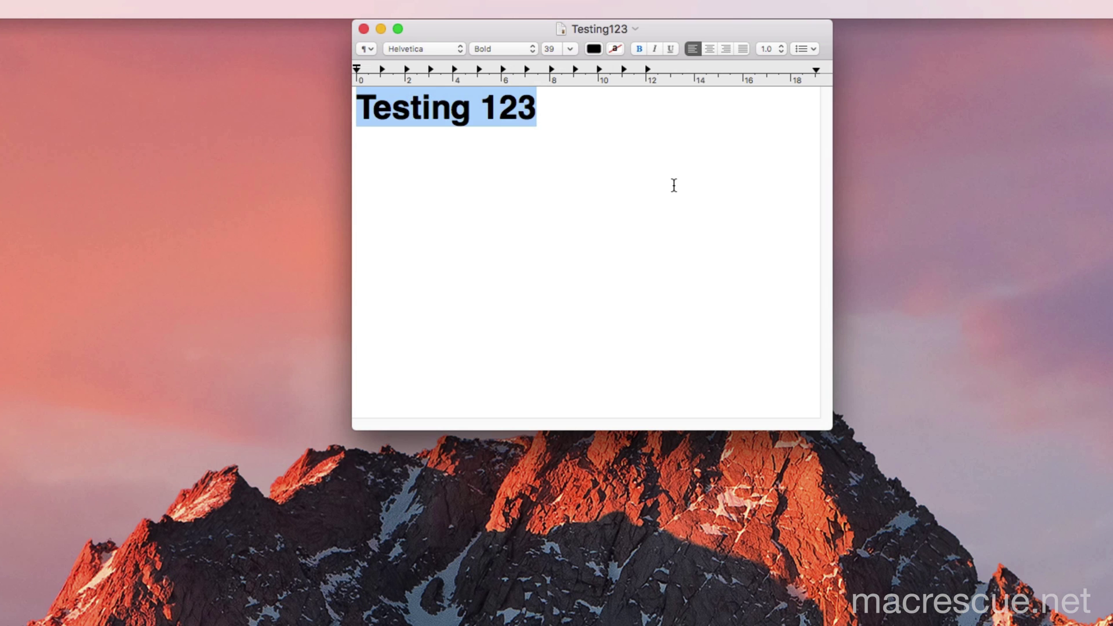
{"action": "left_click", "coordinate": [674, 185]}
{"action": "key", "text": "Return"}
{"action": "key", "text": "super+v"}
{"action": "key", "text": "Return"}
{"action": "key", "text": "super+v"}
{"action": "key", "text": "Return"}
{"action": "key", "text": "super+v"}
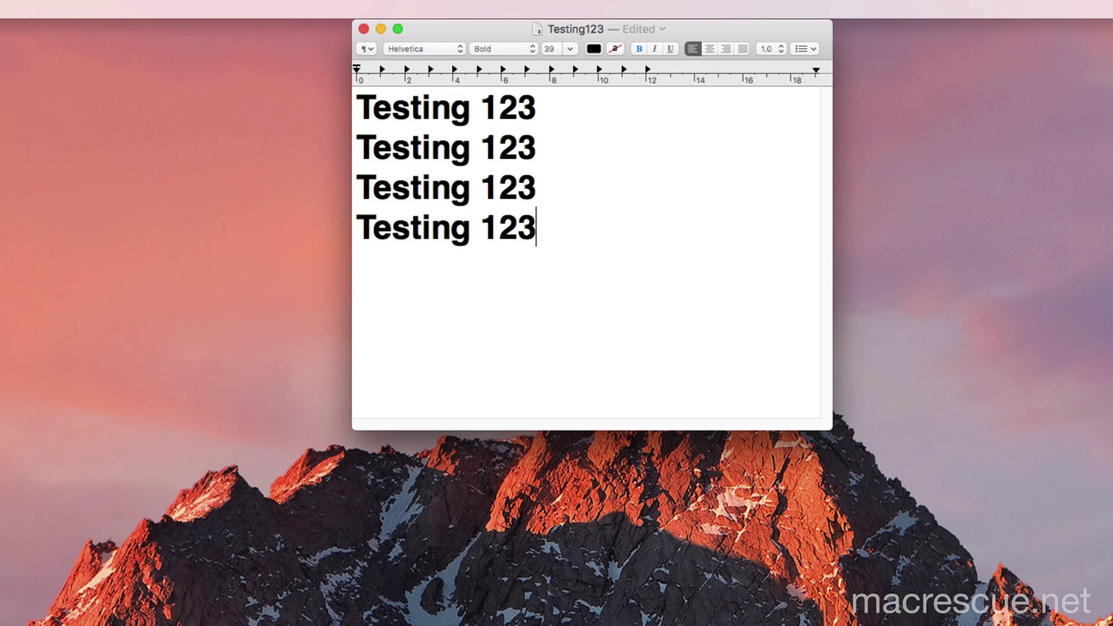
{"action": "key", "text": "super+s"}
{"action": "left_click", "coordinate": [364, 29]}
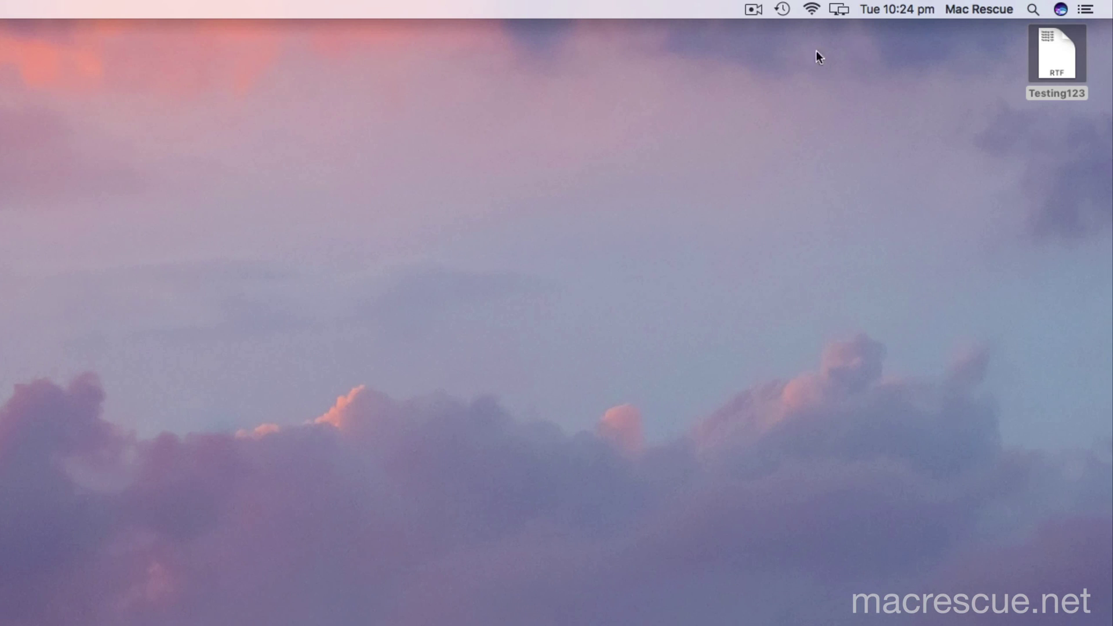
Run an immediate Time Machine backup to capture the Testing123 document with its repeated lines
{"action": "left_click", "coordinate": [783, 9]}
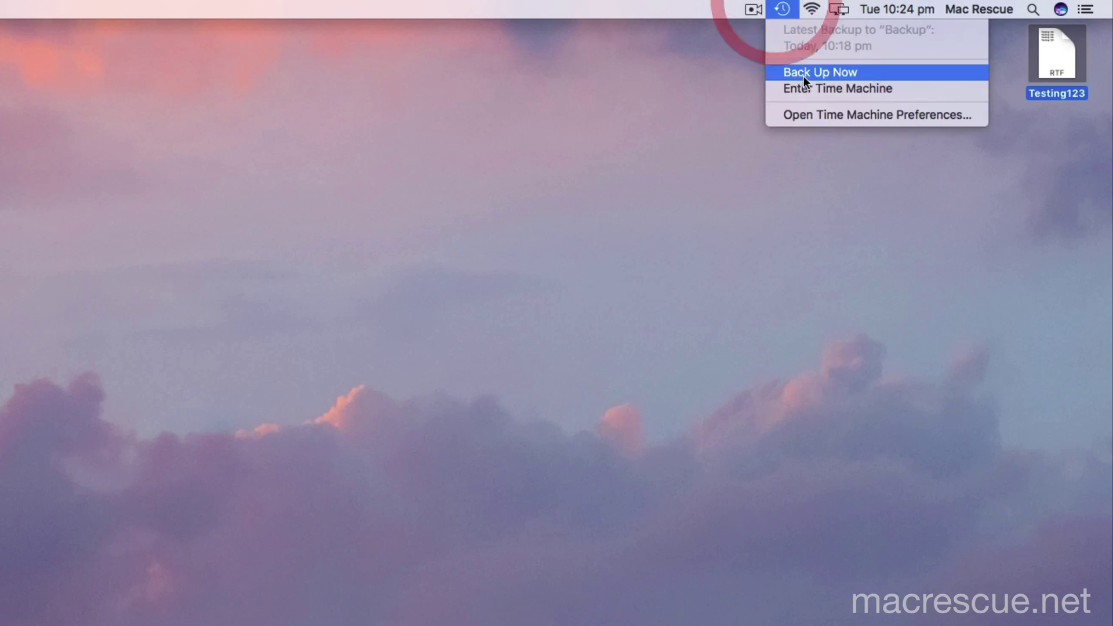
{"action": "left_click", "coordinate": [804, 75]}
{"action": "left_click", "coordinate": [783, 10]}
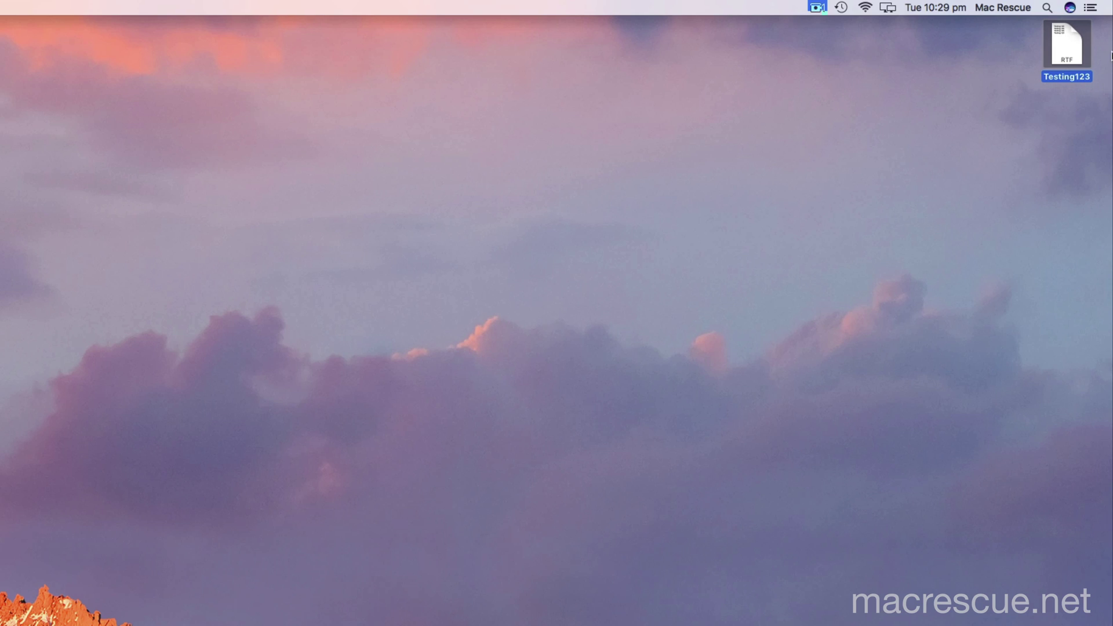
Move the Testing123 file from the desktop to the Trash and empty the Trash
{"action": "left_click_drag", "start_coordinate": [1073, 58], "coordinate": [755, 602]}
{"action": "right_click", "coordinate": [755, 603]}
{"action": "left_click", "coordinate": [774, 560]}
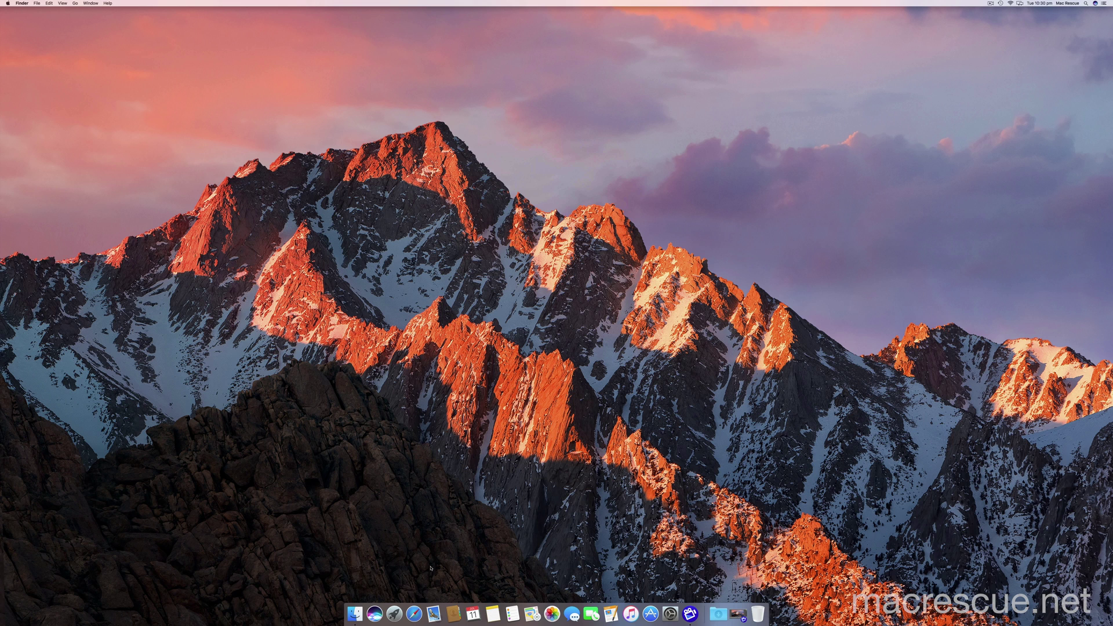
{"action": "left_click", "coordinate": [355, 613]}
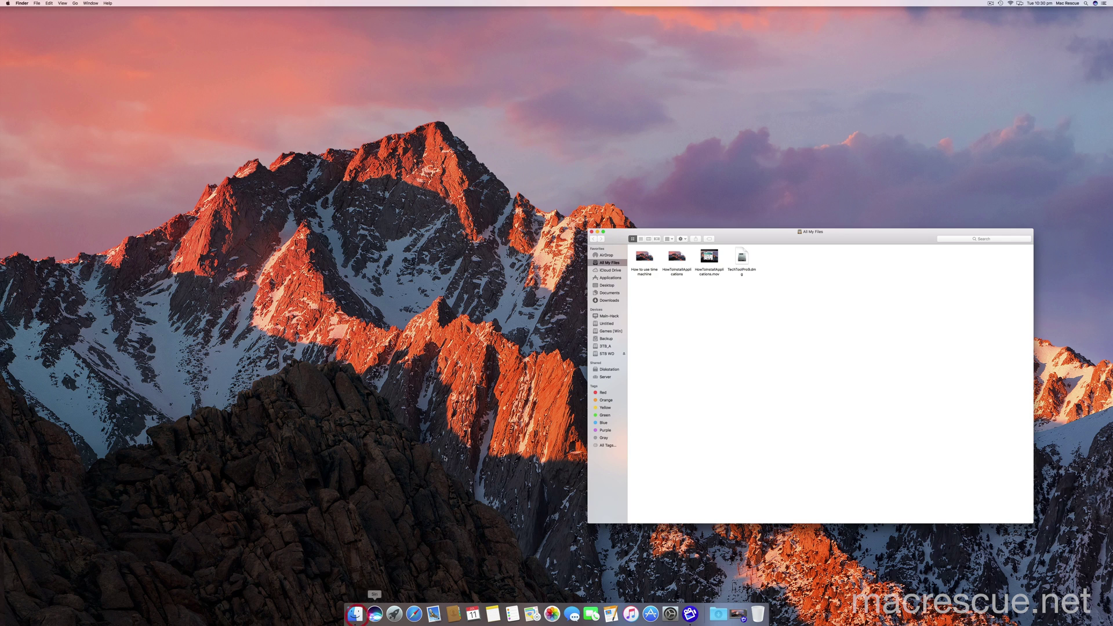
{"action": "left_click", "coordinate": [617, 294]}
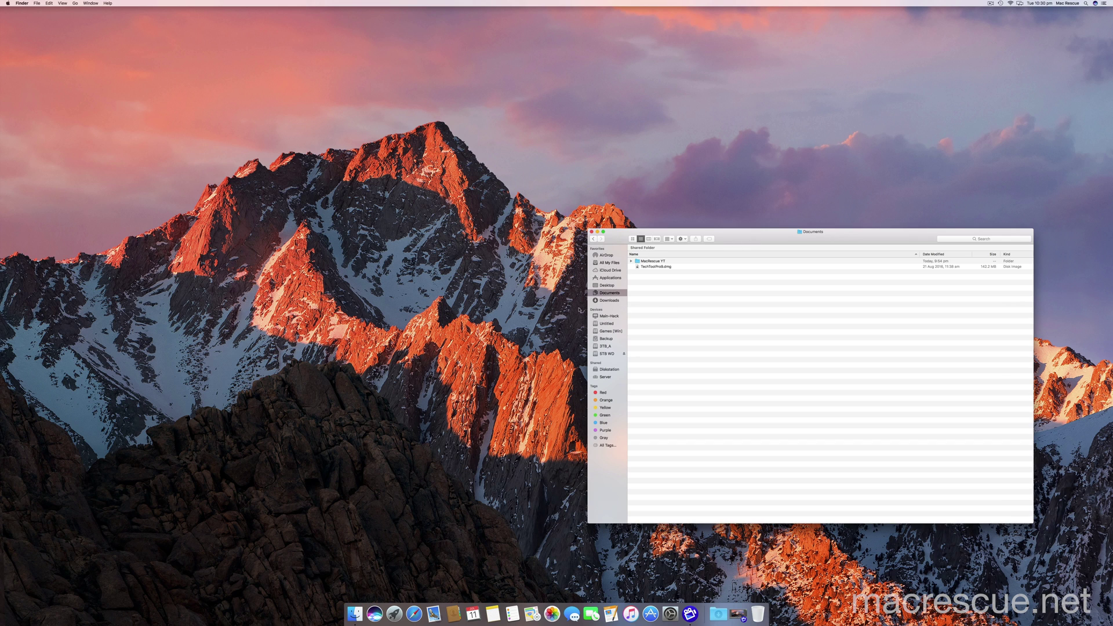
{"action": "left_click", "coordinate": [591, 232]}
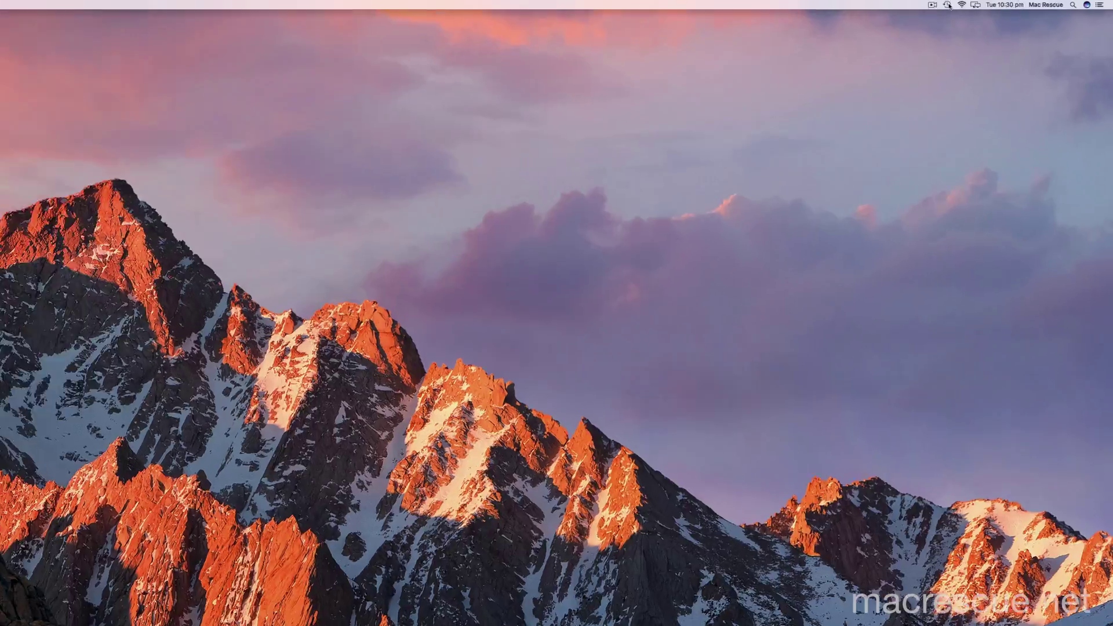
Enter Time Machine and preview the Testing123 file in the Desktop folder's Today at 10:29 pm backup
{"action": "left_click", "coordinate": [1002, 4]}
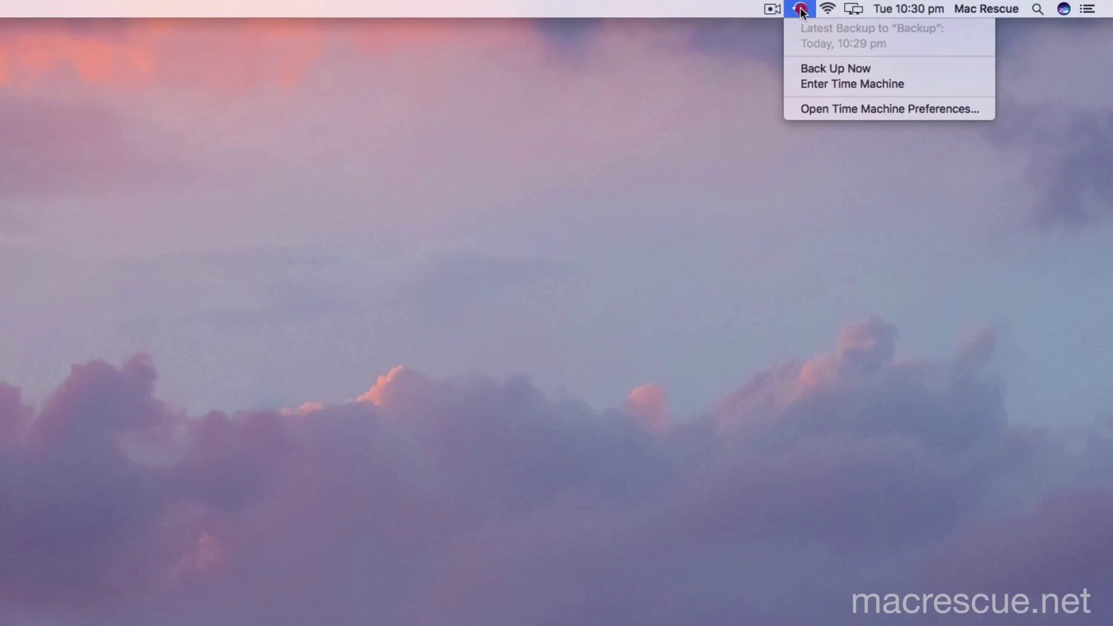
{"action": "left_click", "coordinate": [850, 83]}
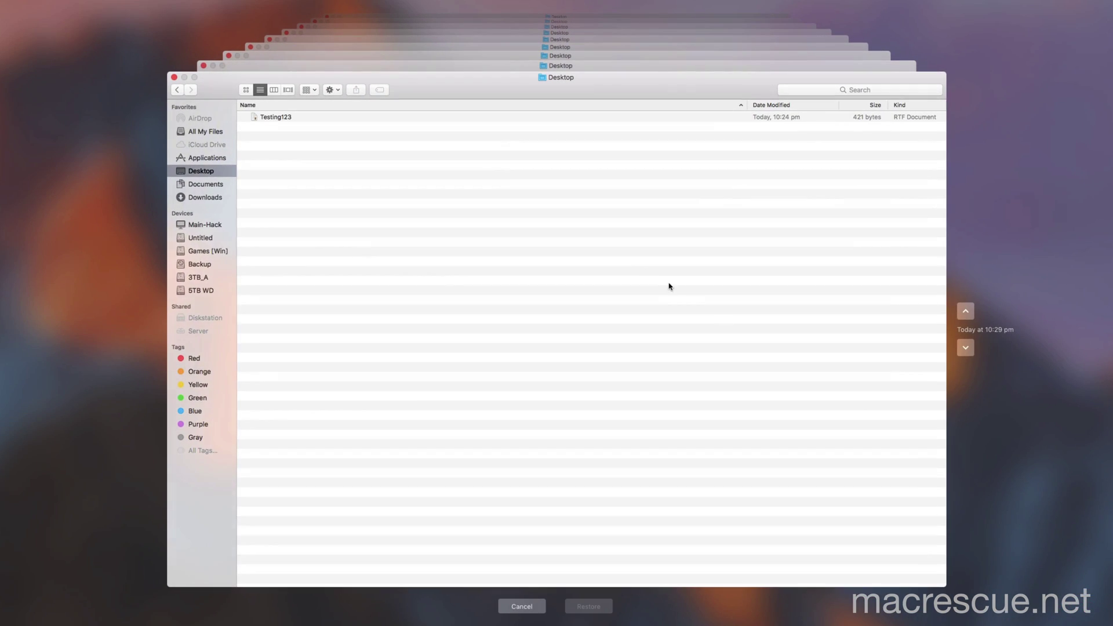
{"action": "left_click", "coordinate": [269, 119]}
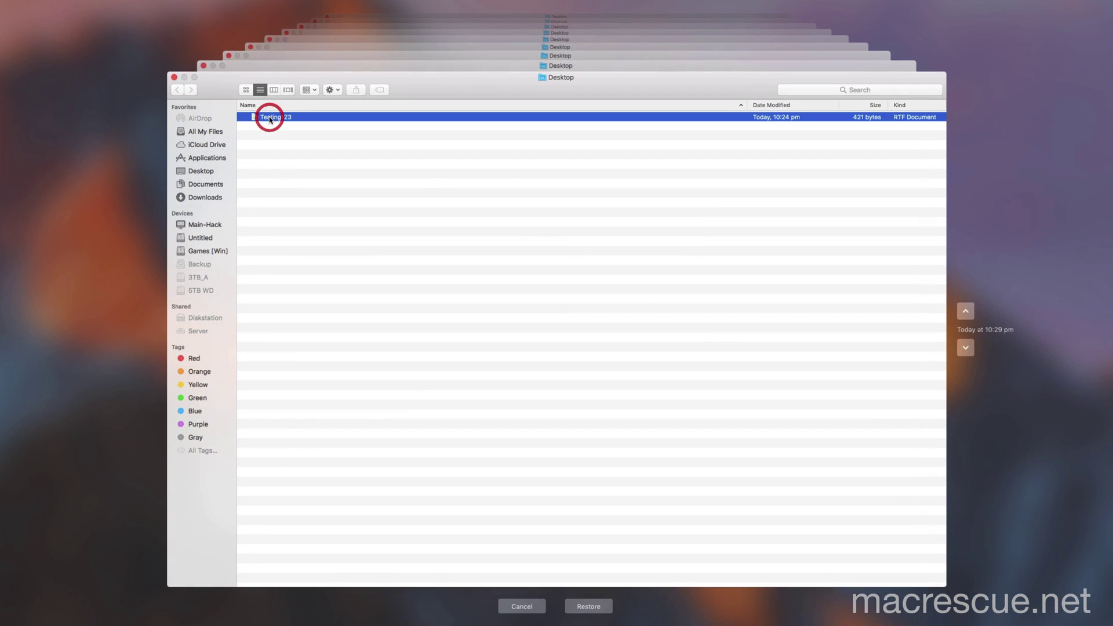
{"action": "key", "text": "space"}
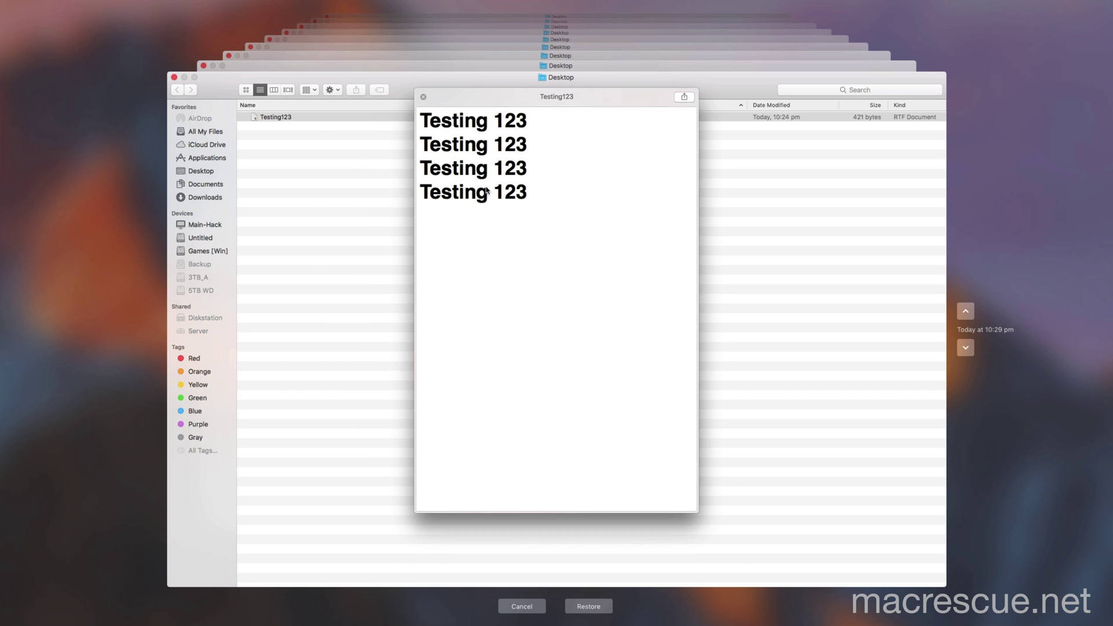
{"action": "key", "text": "space"}
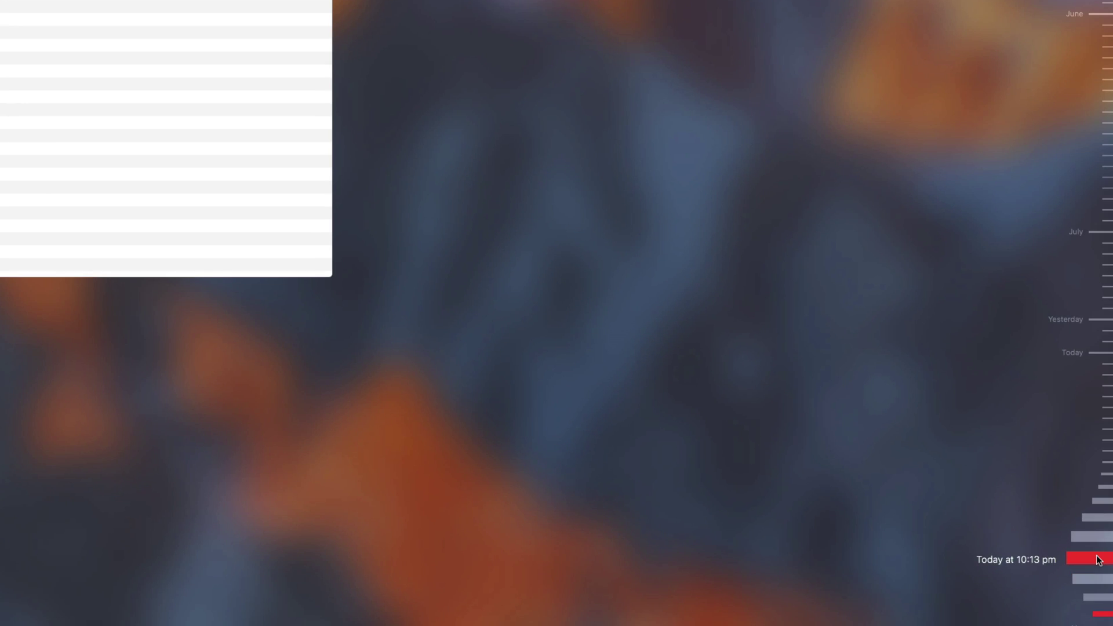
Preview the older Testing123 versions in the Desktop backups from Today at 10:13 pm and 10:18 pm
{"action": "left_click", "coordinate": [1099, 560]}
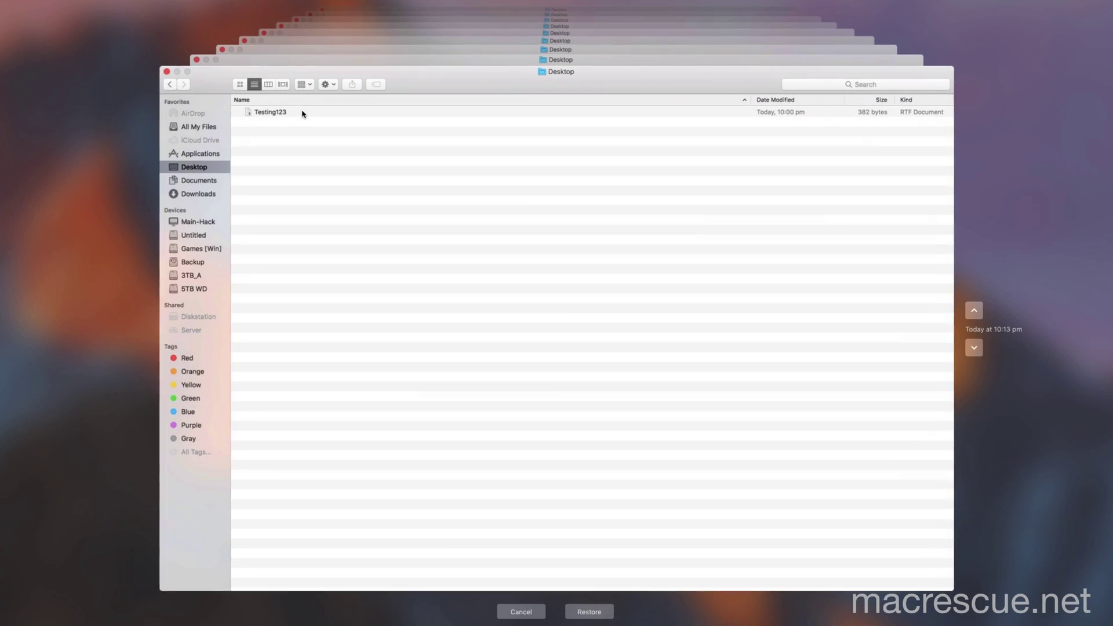
{"action": "left_click", "coordinate": [300, 112]}
{"action": "double_click", "coordinate": [299, 112]}
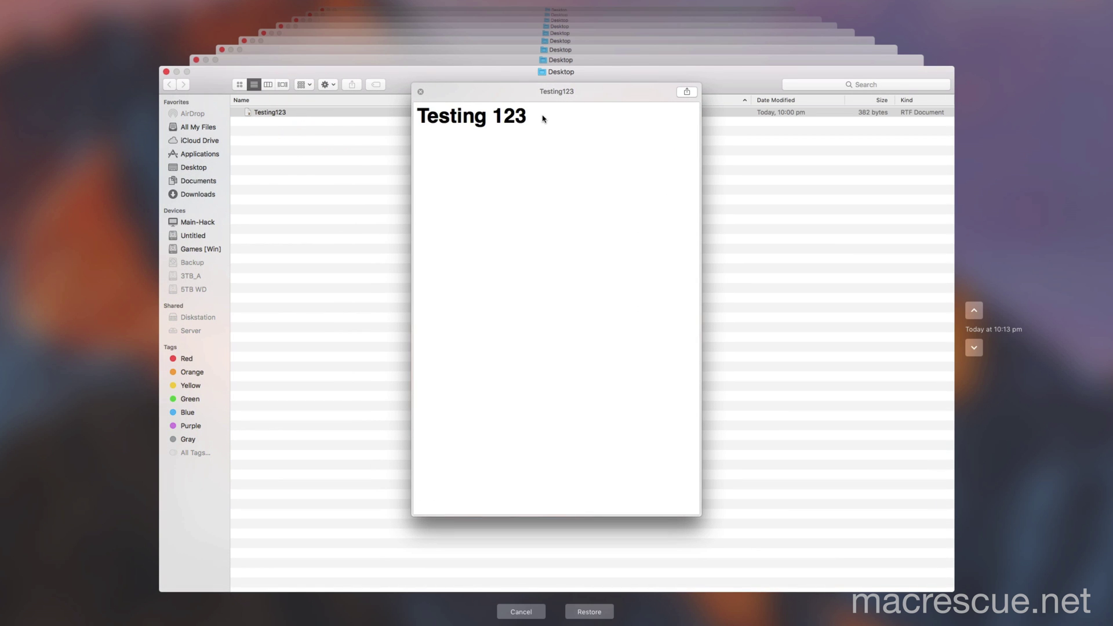
{"action": "key", "text": "space"}
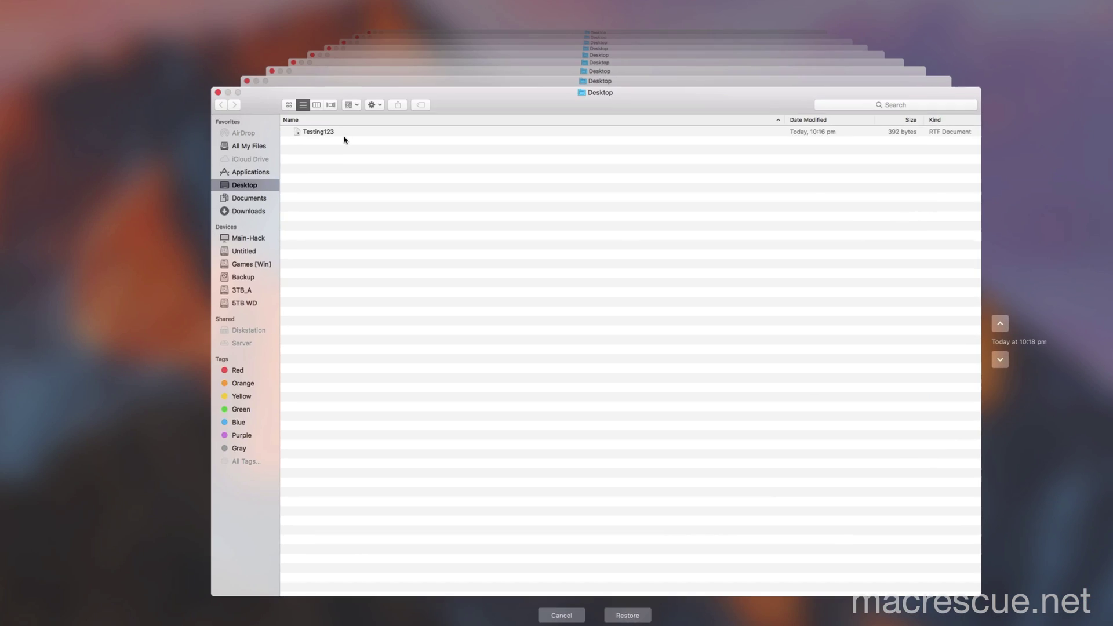
{"action": "left_click", "coordinate": [339, 134]}
{"action": "key", "text": "space"}
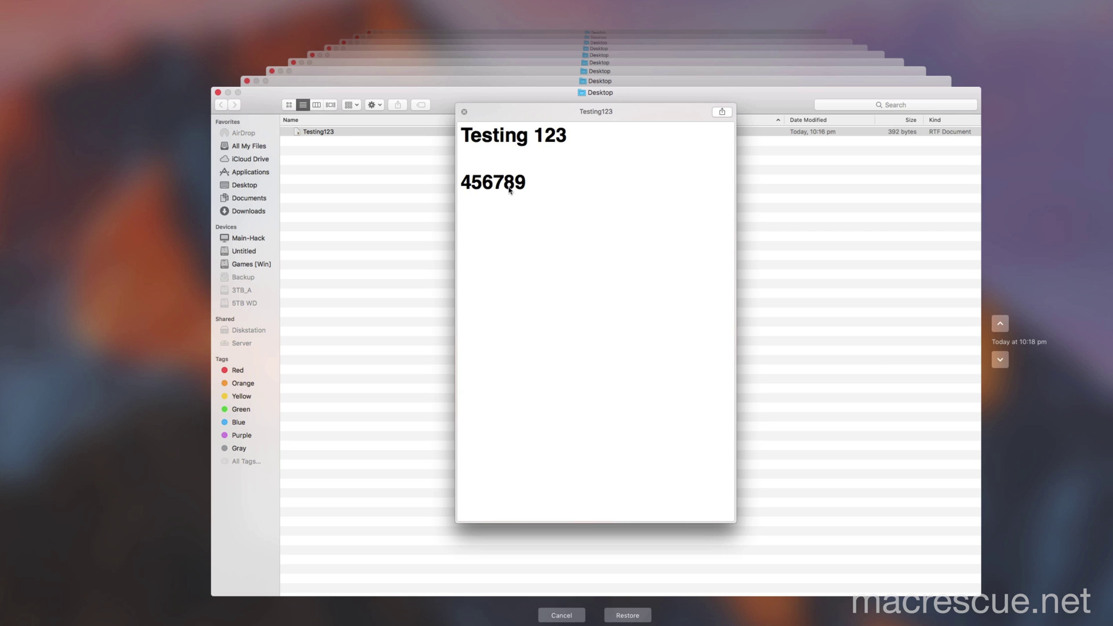
{"action": "key", "text": "space"}
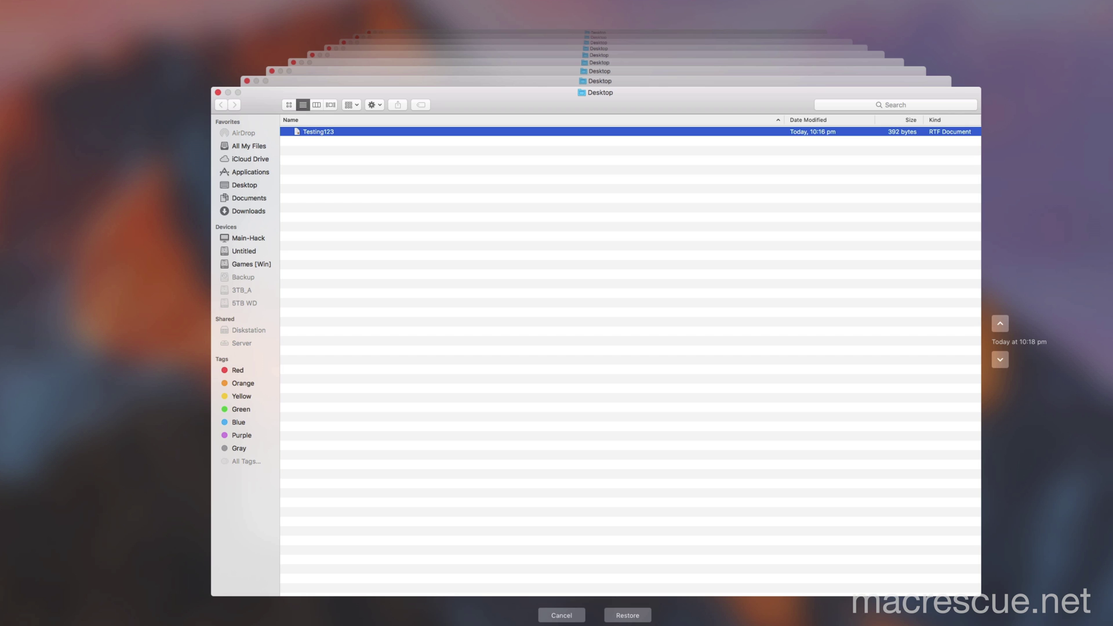
Return to the Today at 10:29 pm backup and restore Testing123 to the desktop
{"action": "left_click", "coordinate": [1000, 359]}
{"action": "left_click", "coordinate": [482, 239]}
{"action": "left_click", "coordinate": [315, 132]}
{"action": "left_click", "coordinate": [628, 616]}
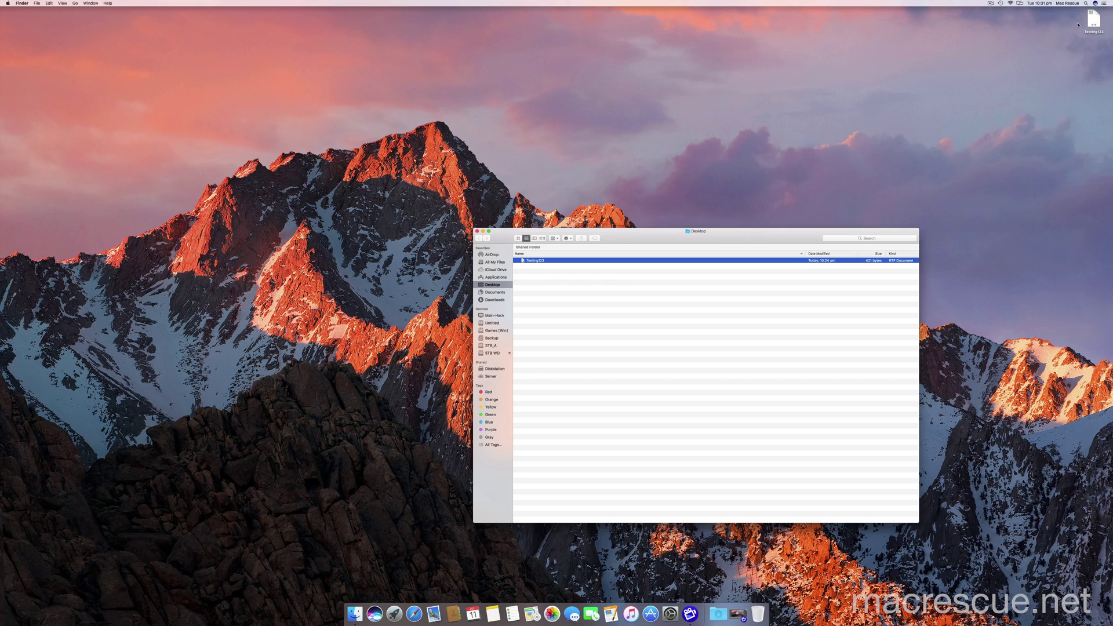
Close the Finder window and preview the restored Testing123 file on the desktop
{"action": "left_click", "coordinate": [478, 231]}
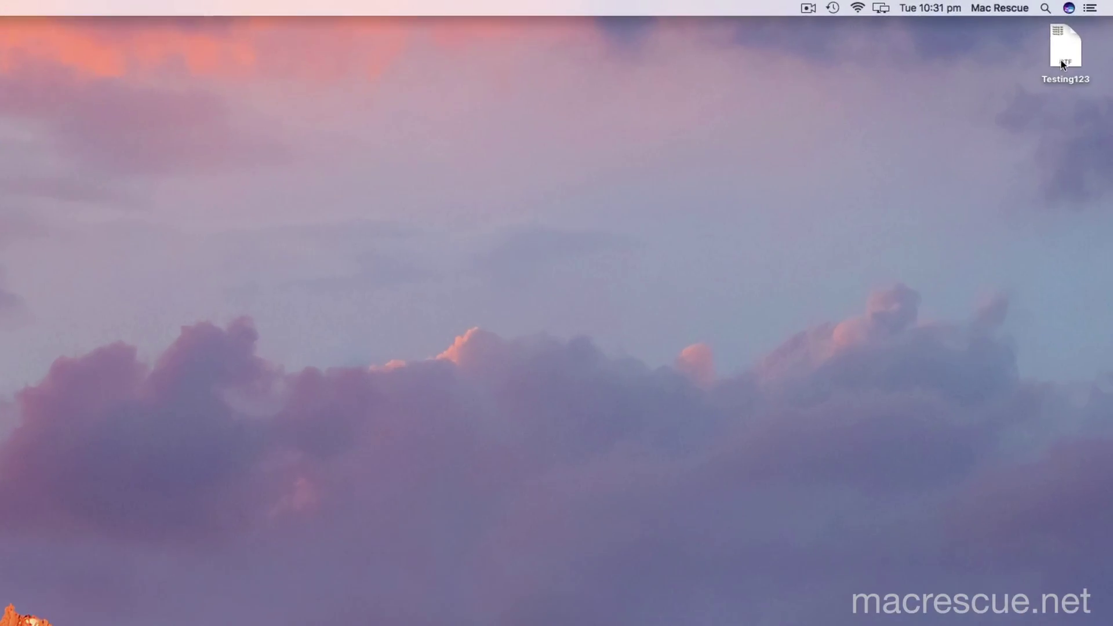
{"action": "left_click", "coordinate": [1093, 26]}
{"action": "key", "text": "space"}
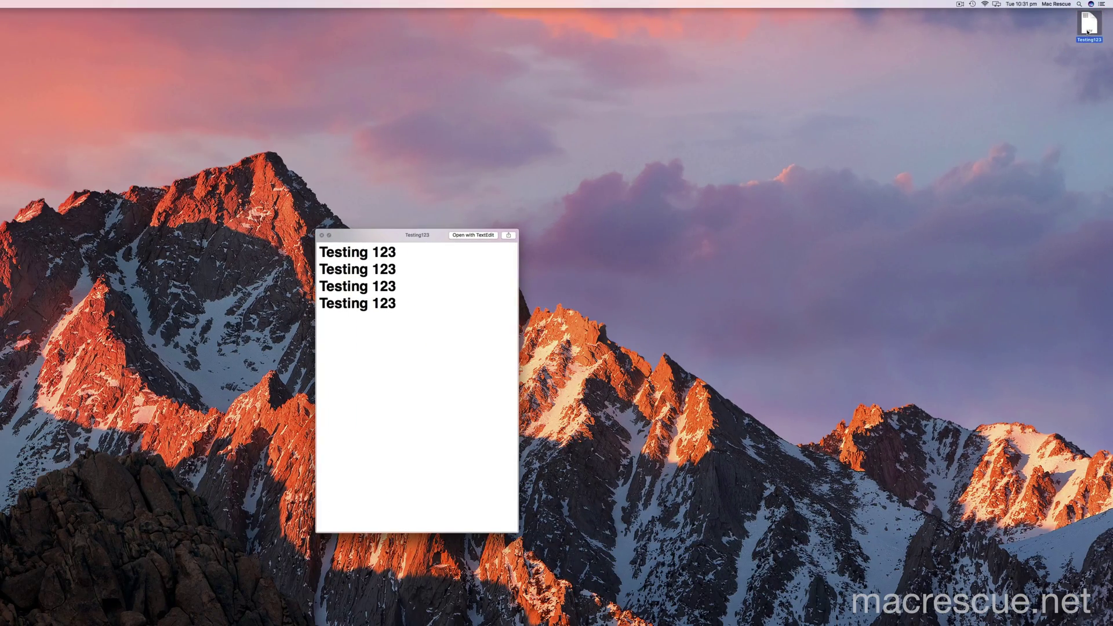
{"action": "key", "text": "space"}
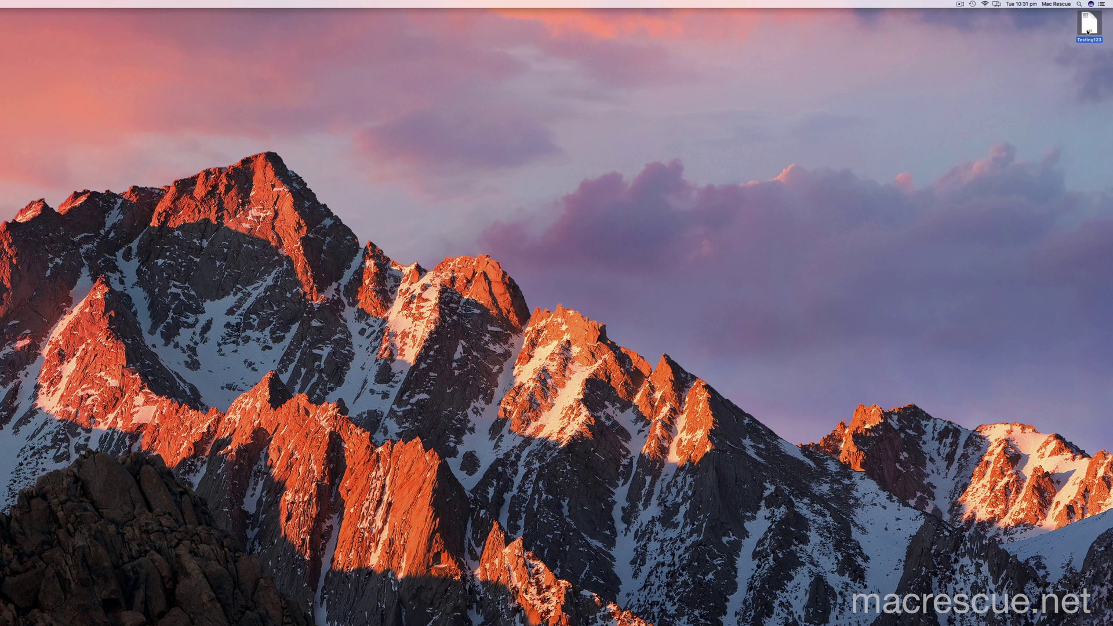
Open the restored Testing123 document to check its contents, then close it
{"action": "double_click", "coordinate": [1087, 30]}
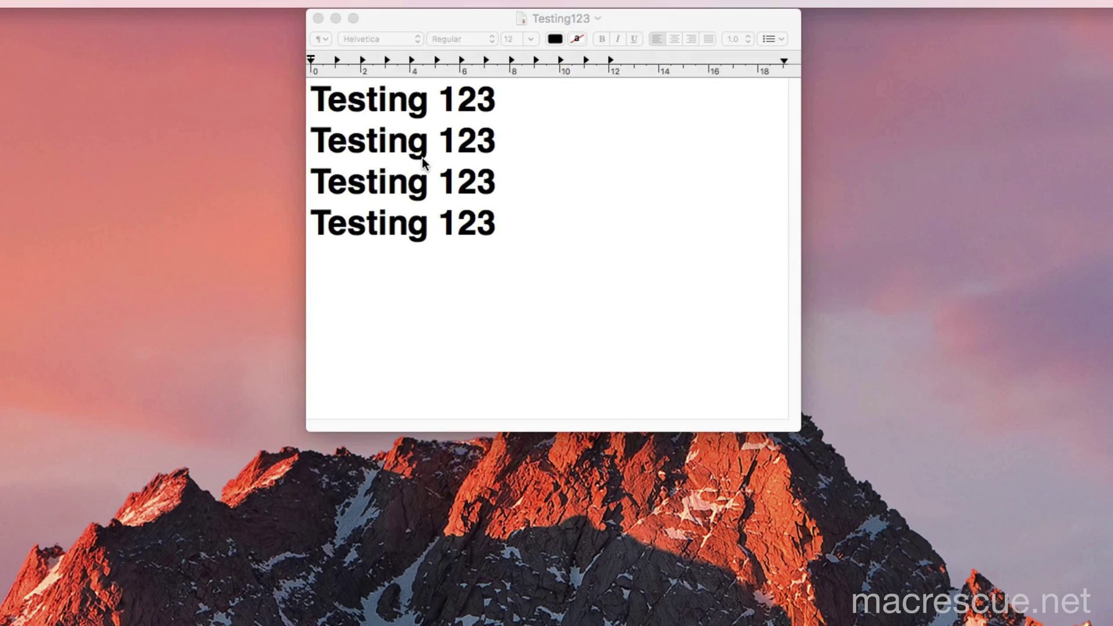
{"action": "left_click", "coordinate": [422, 155]}
{"action": "left_click_drag", "start_coordinate": [420, 18], "coordinate": [559, 206]}
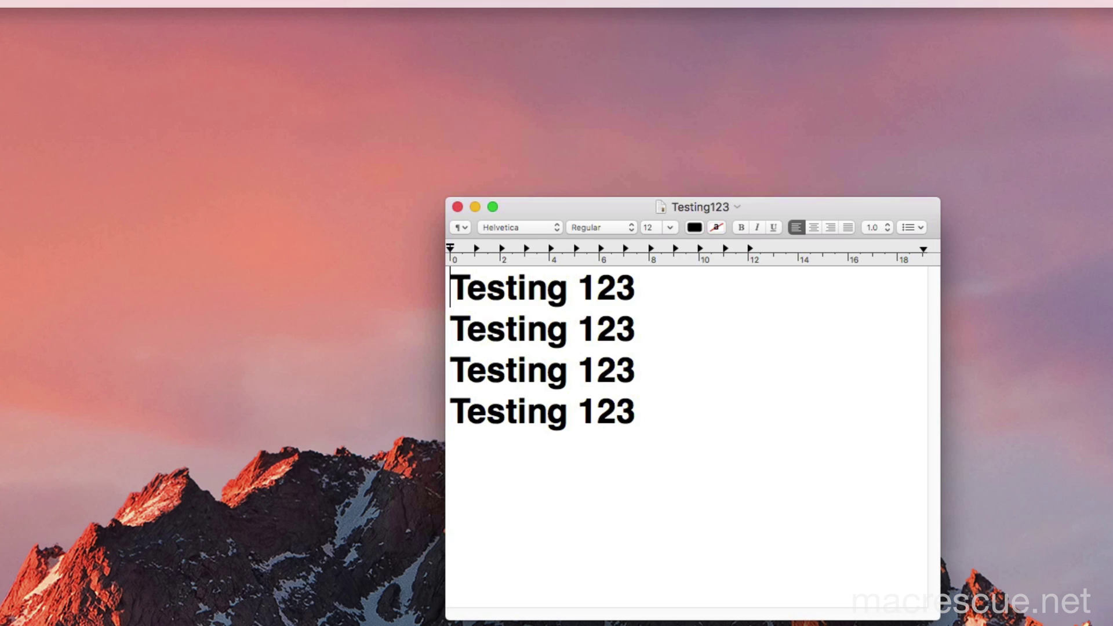
{"action": "key", "text": "super+w"}
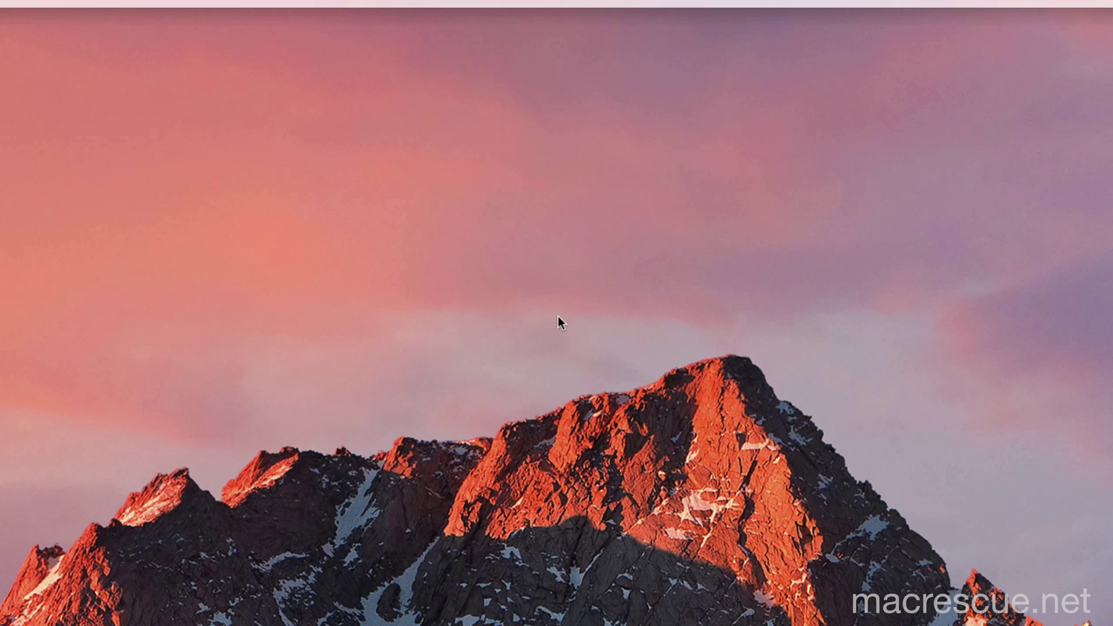